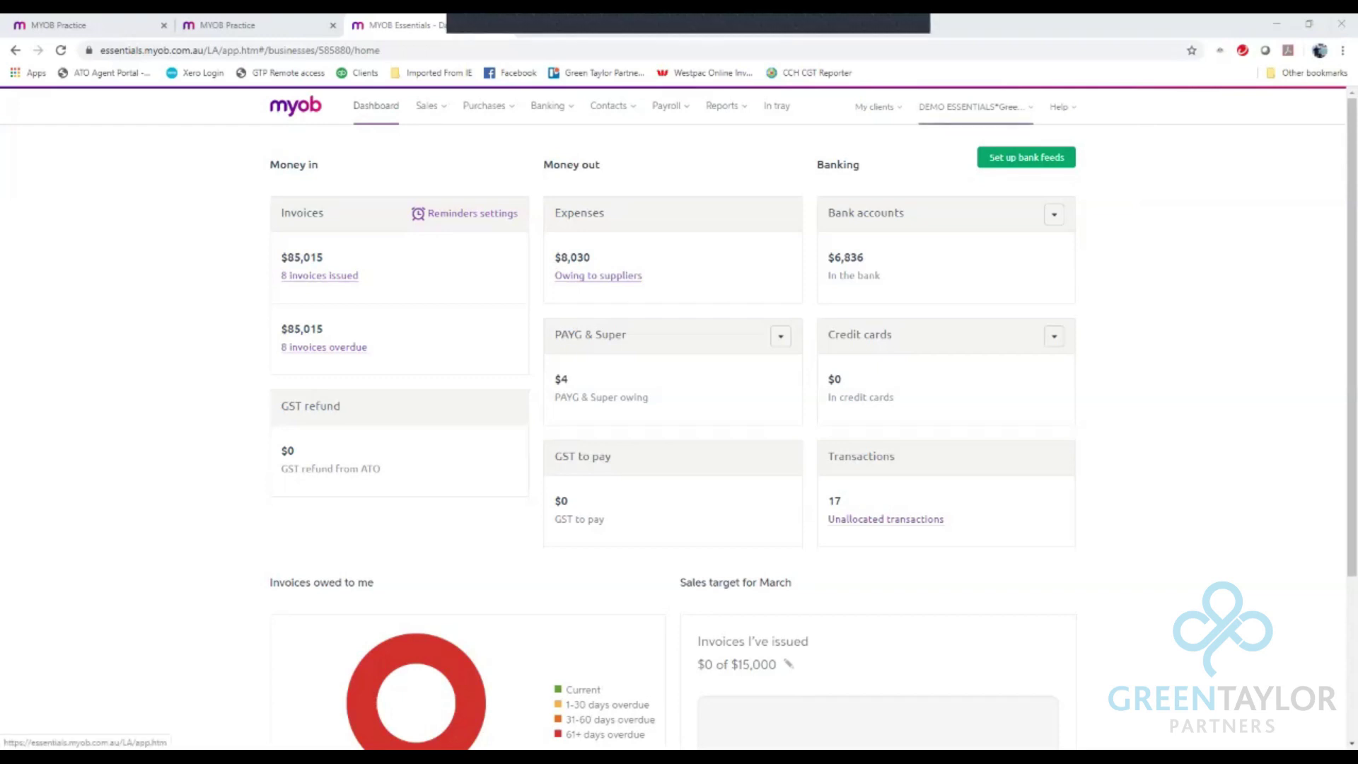
Open the Accounts list from the business menu and start a blank new account.
click(975, 106)
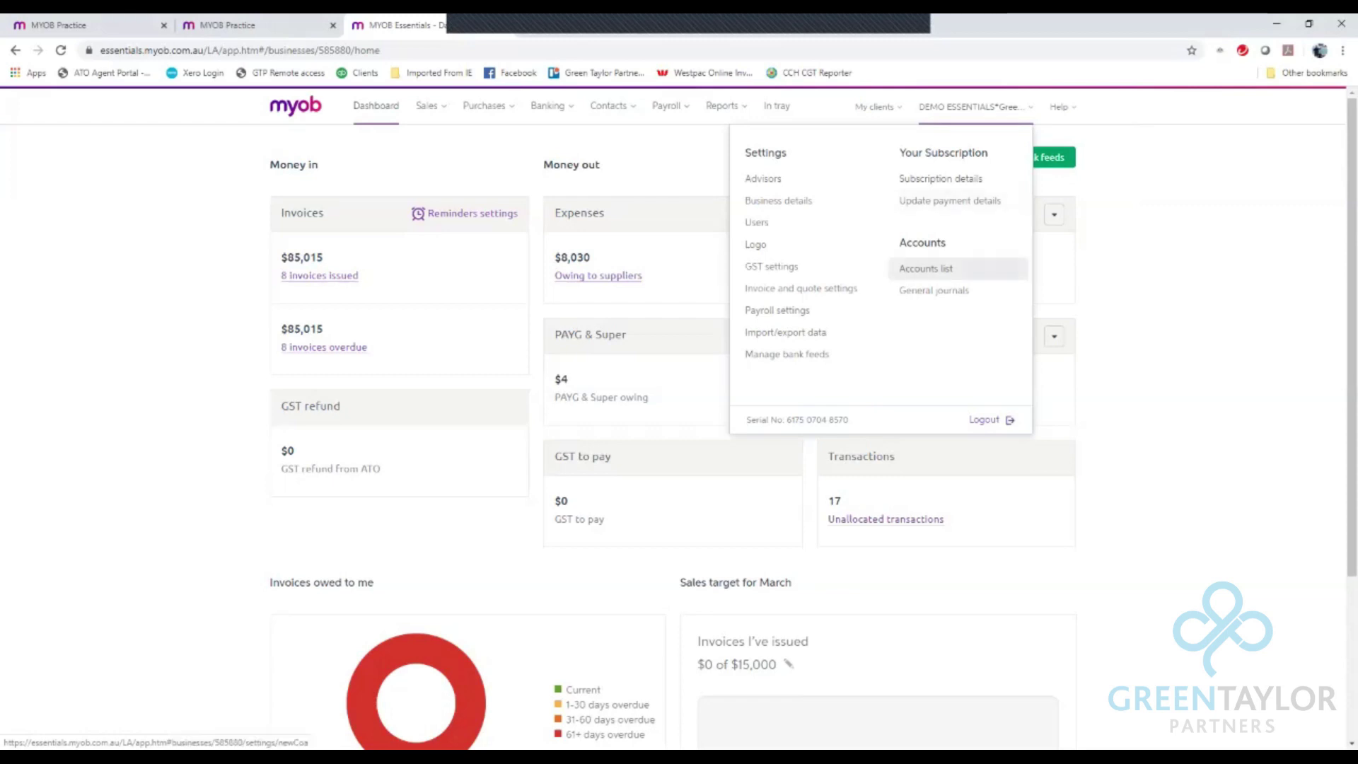
click(926, 269)
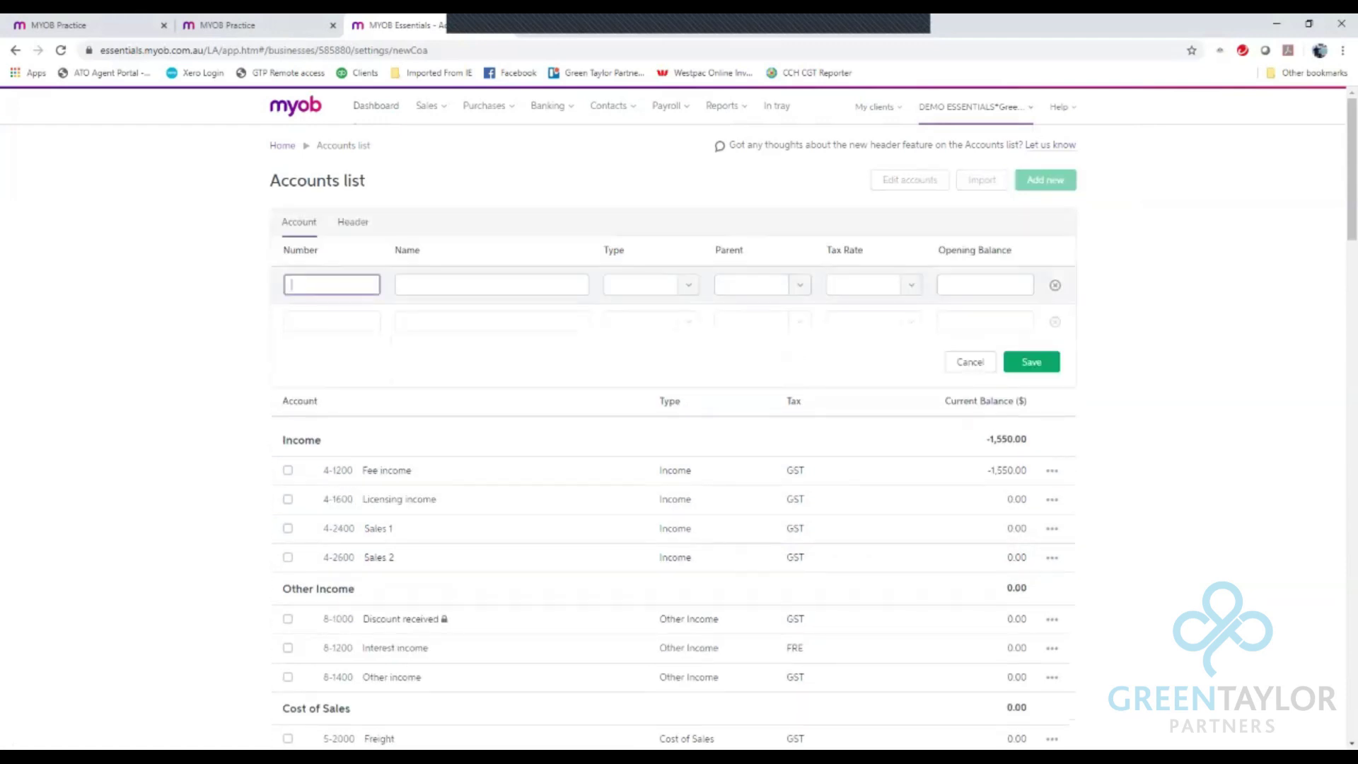
Create account 8-1500 'Government Grants - JobKeeper' as Other Income with tax rate NTR, and save it.
text(8-1500)
key(Tab)
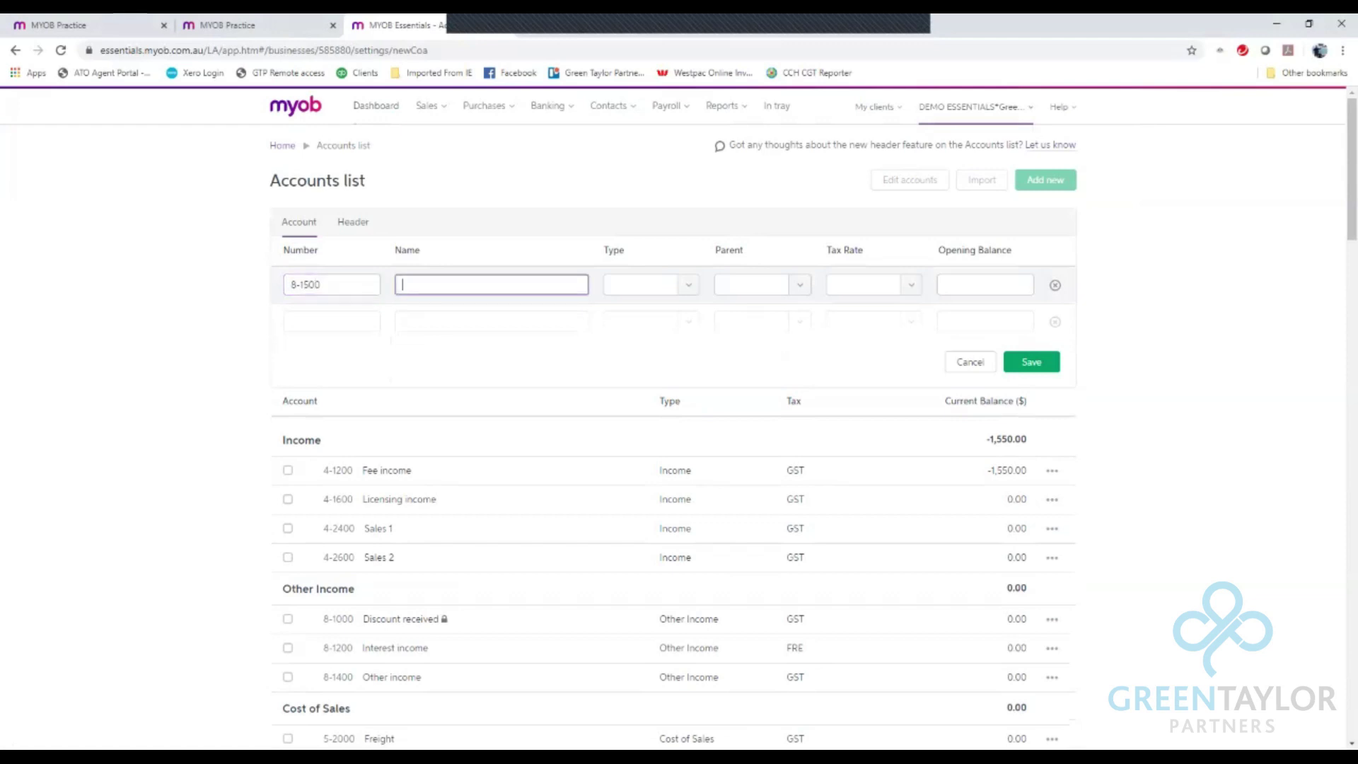
text(G)
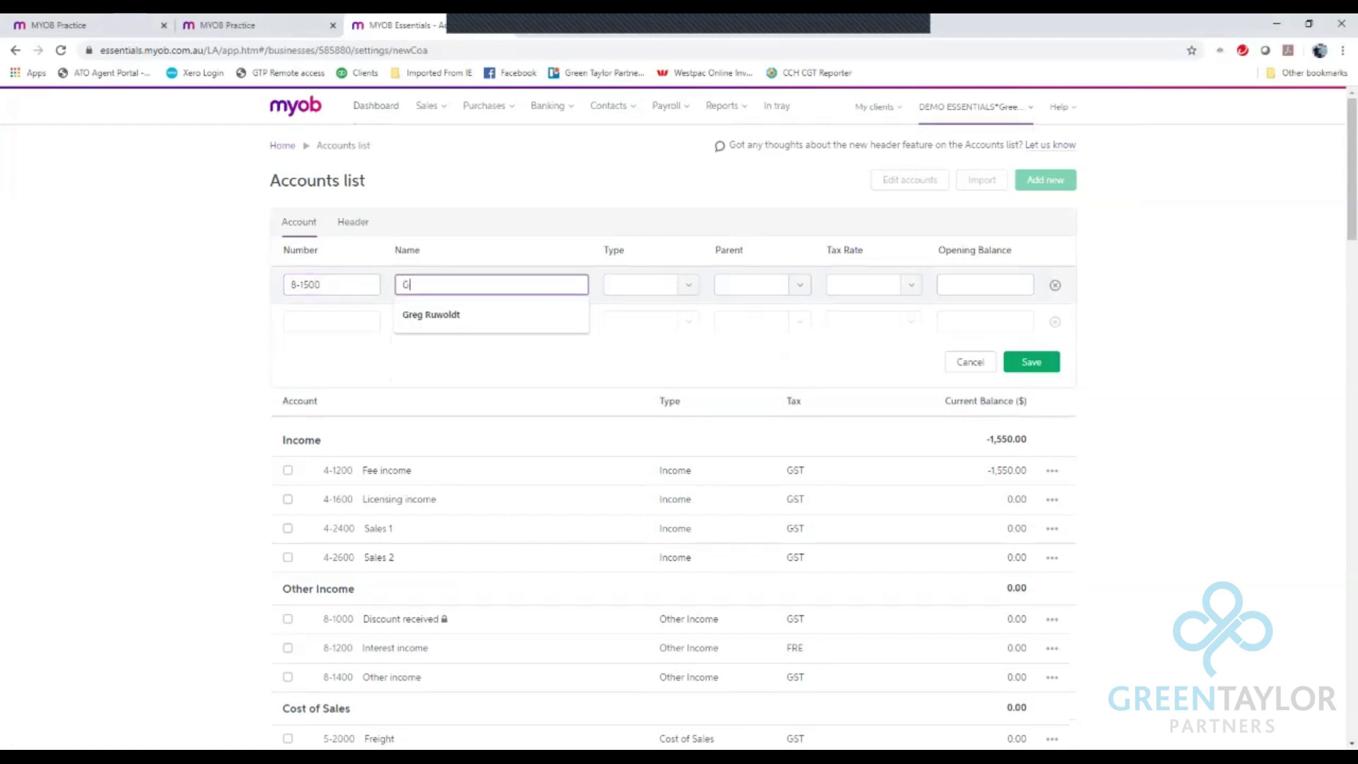
text(overnme)
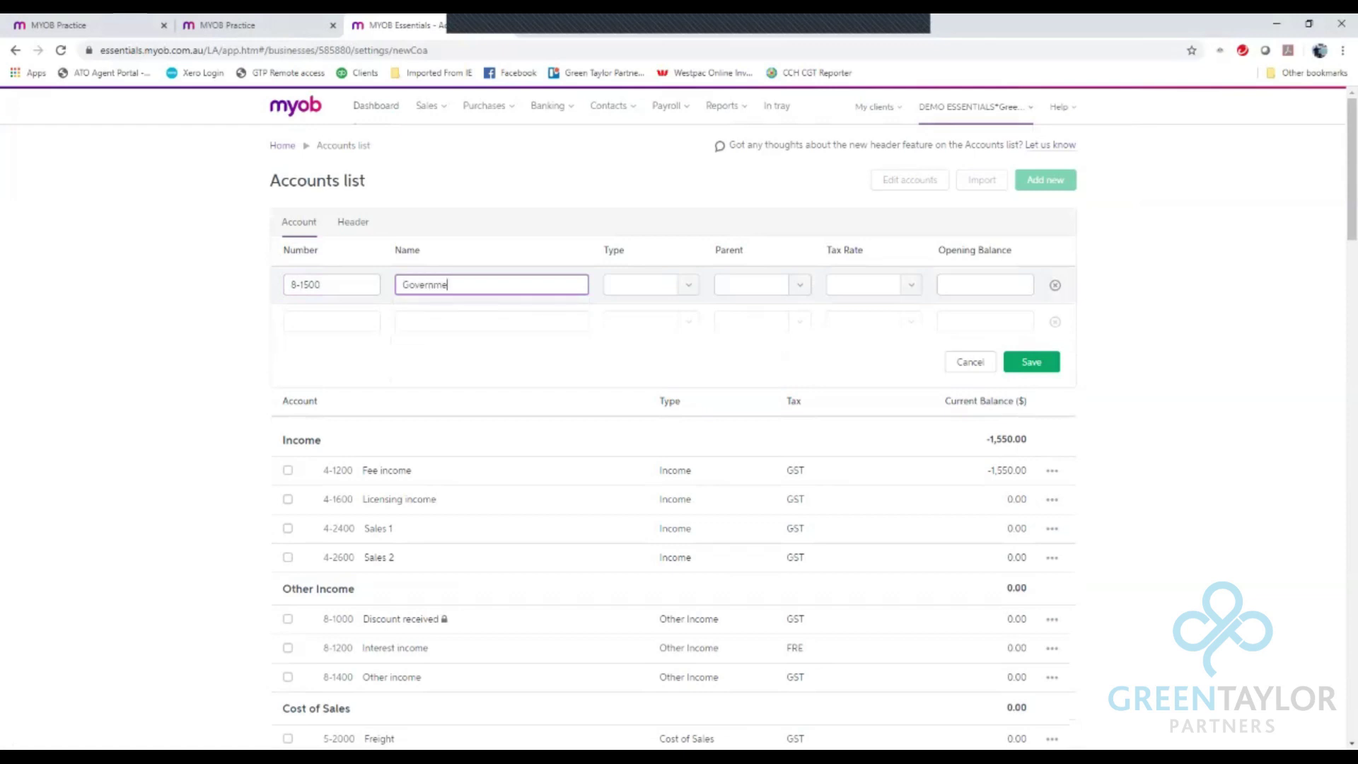
text(nt Grants - )
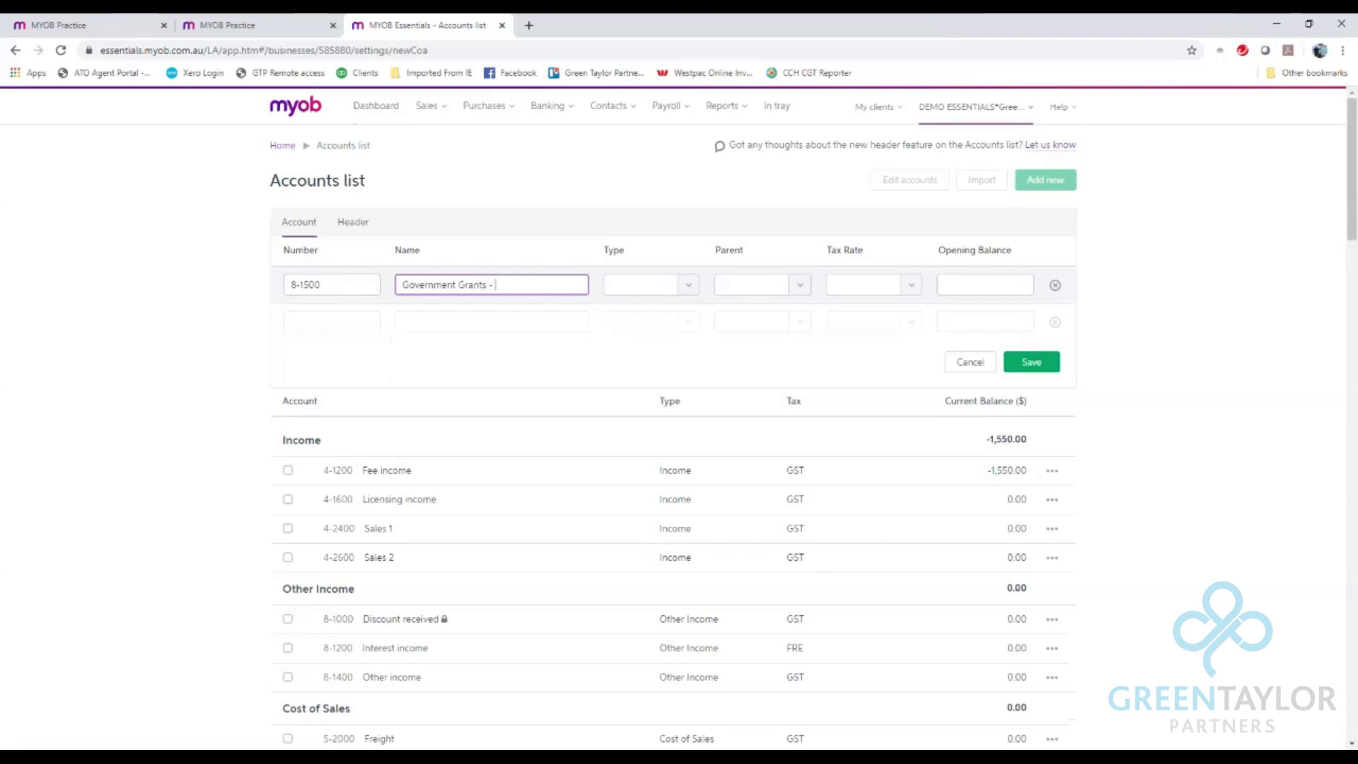
text(JobKeeper)
click(688, 285)
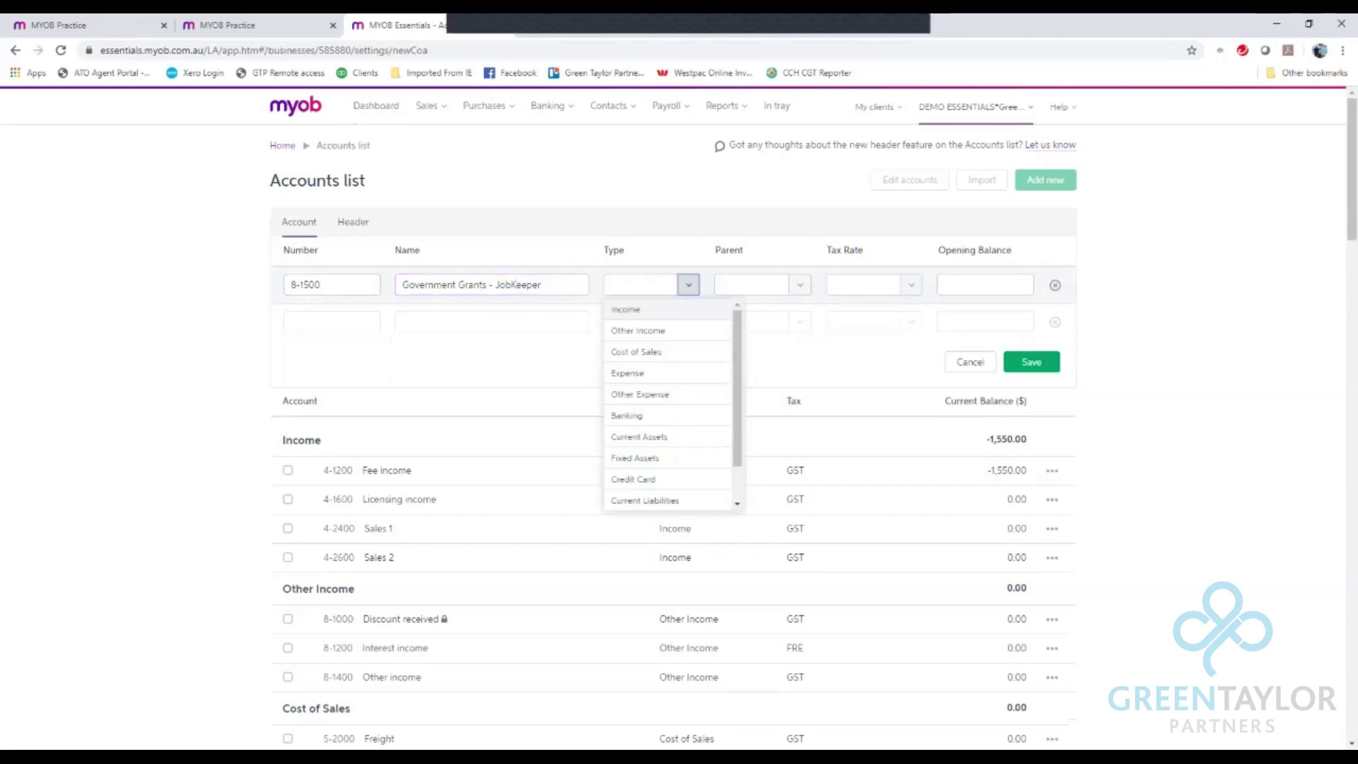
click(637, 330)
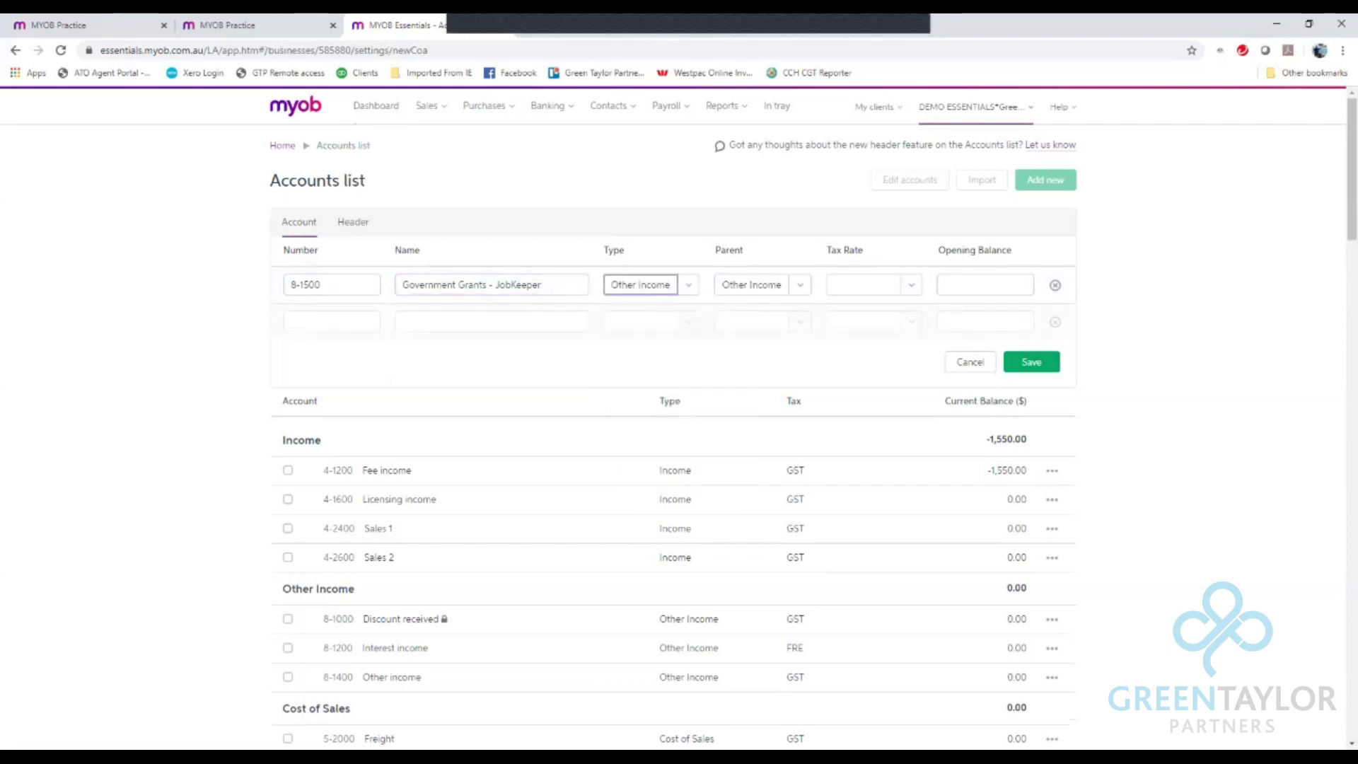
click(910, 284)
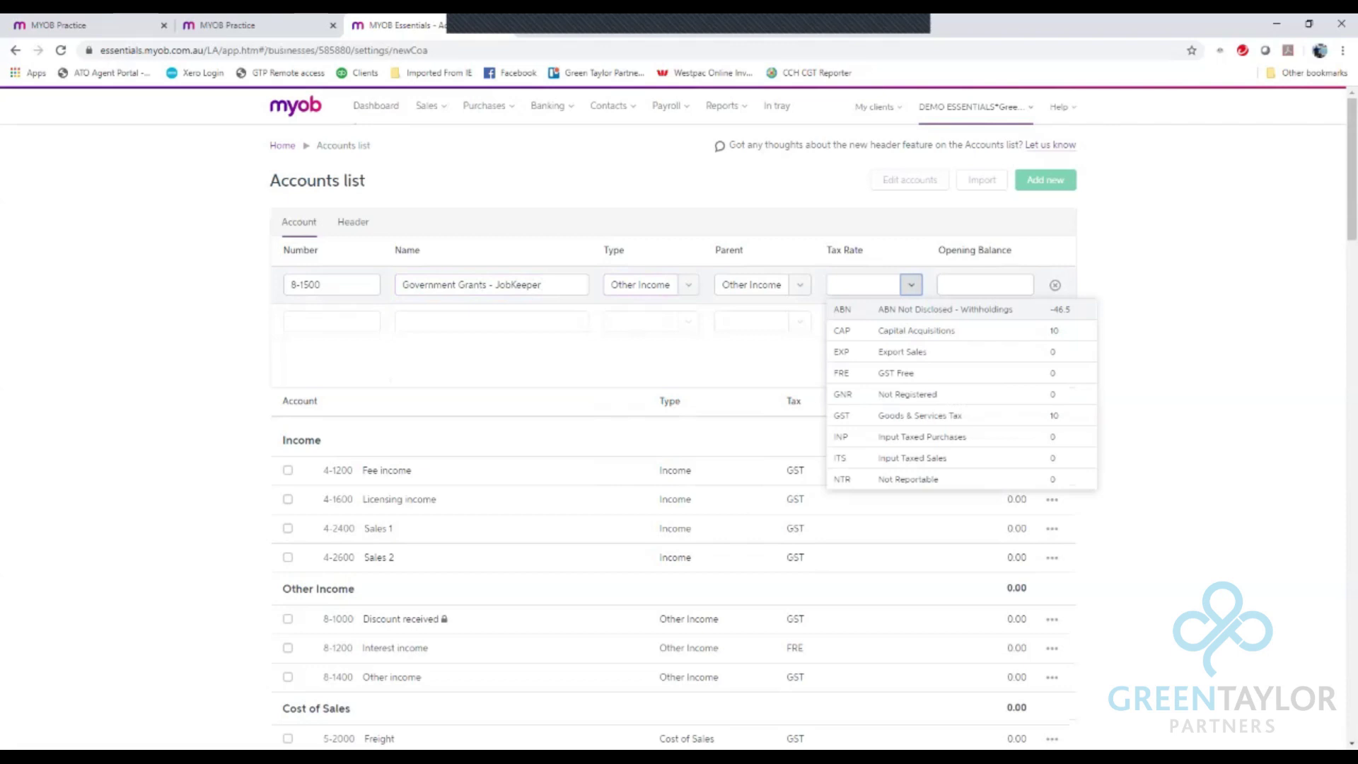
key(Return)
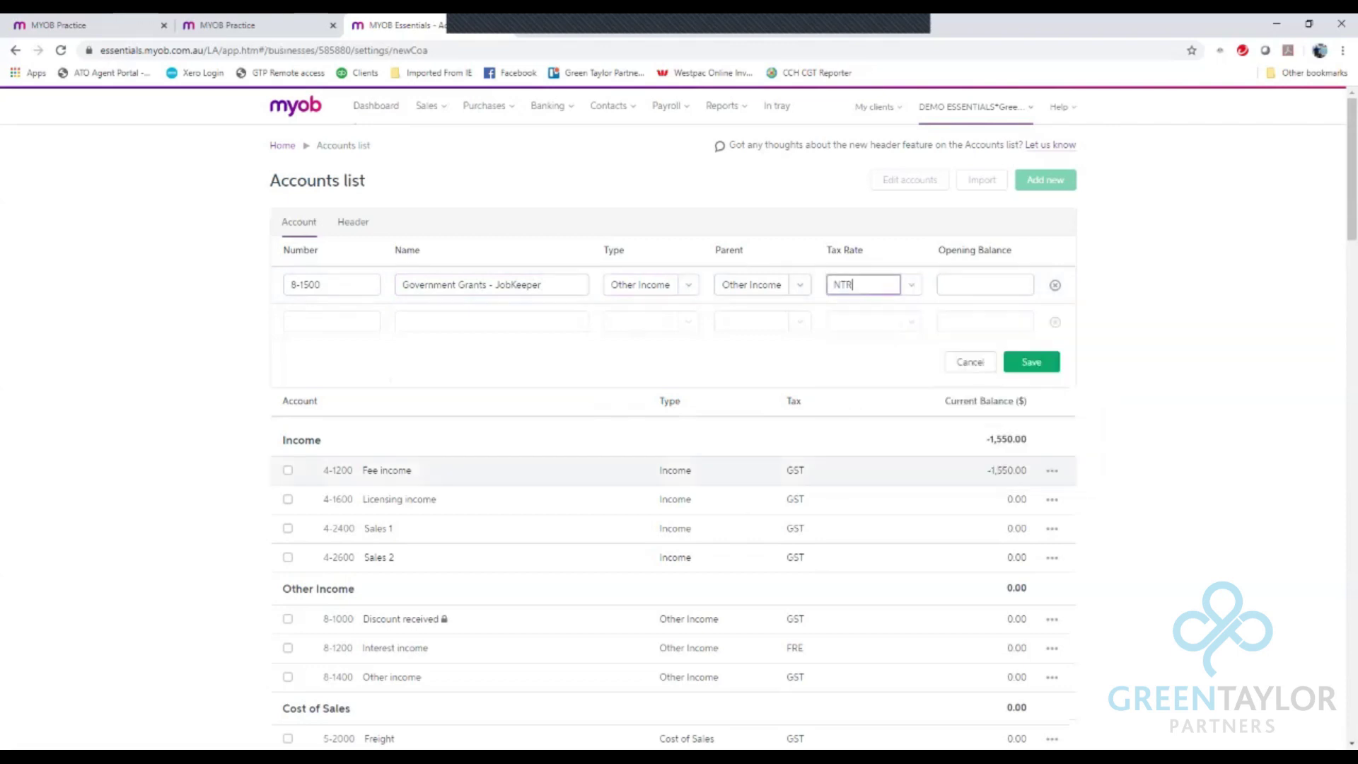
click(1031, 361)
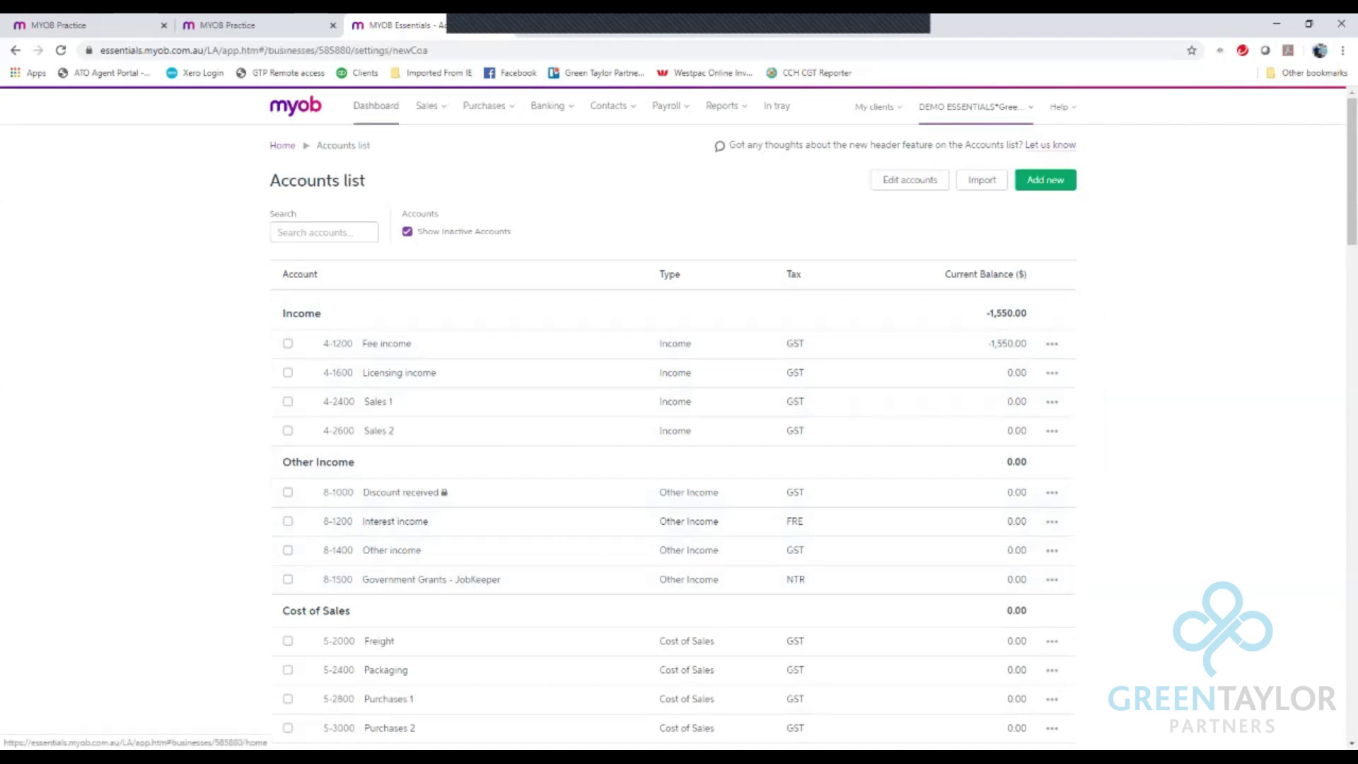
Return to the Dashboard and go to the Payroll Pay items list.
click(376, 106)
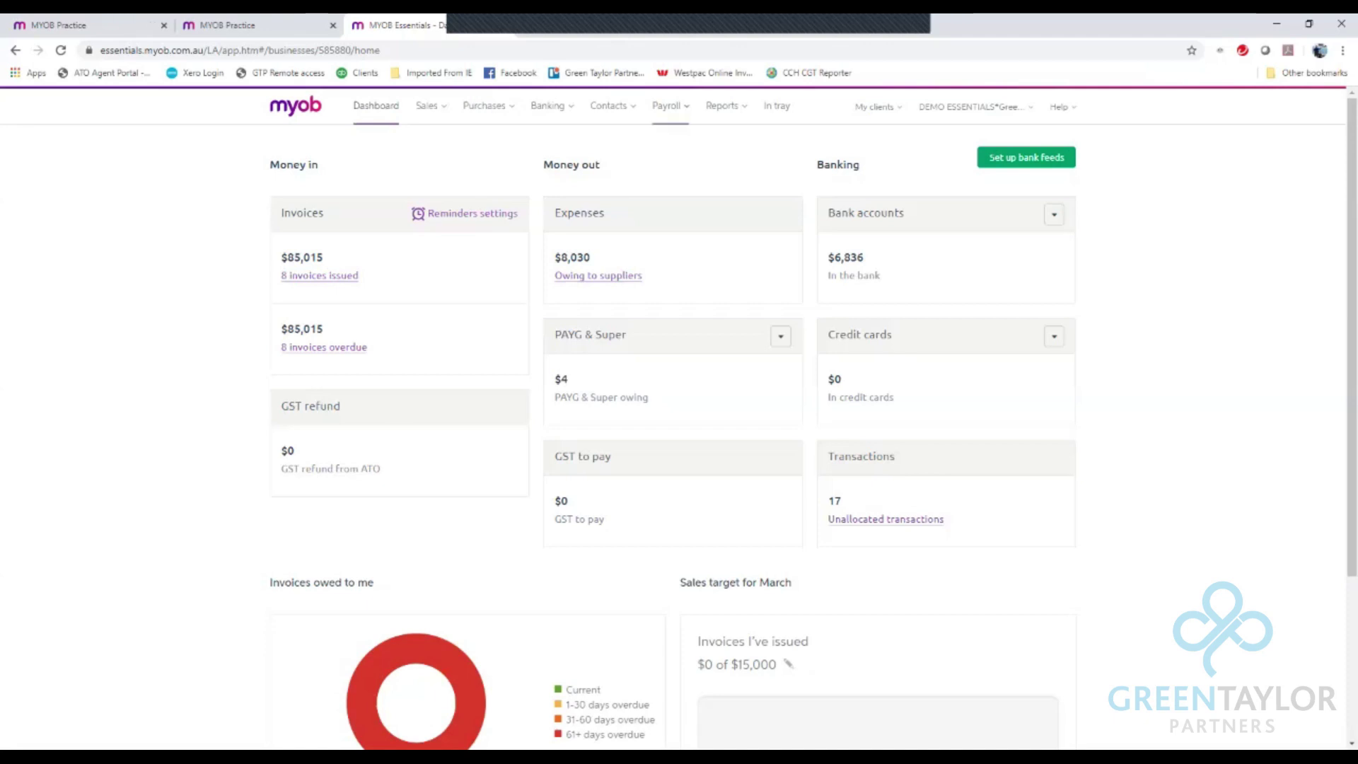
click(666, 106)
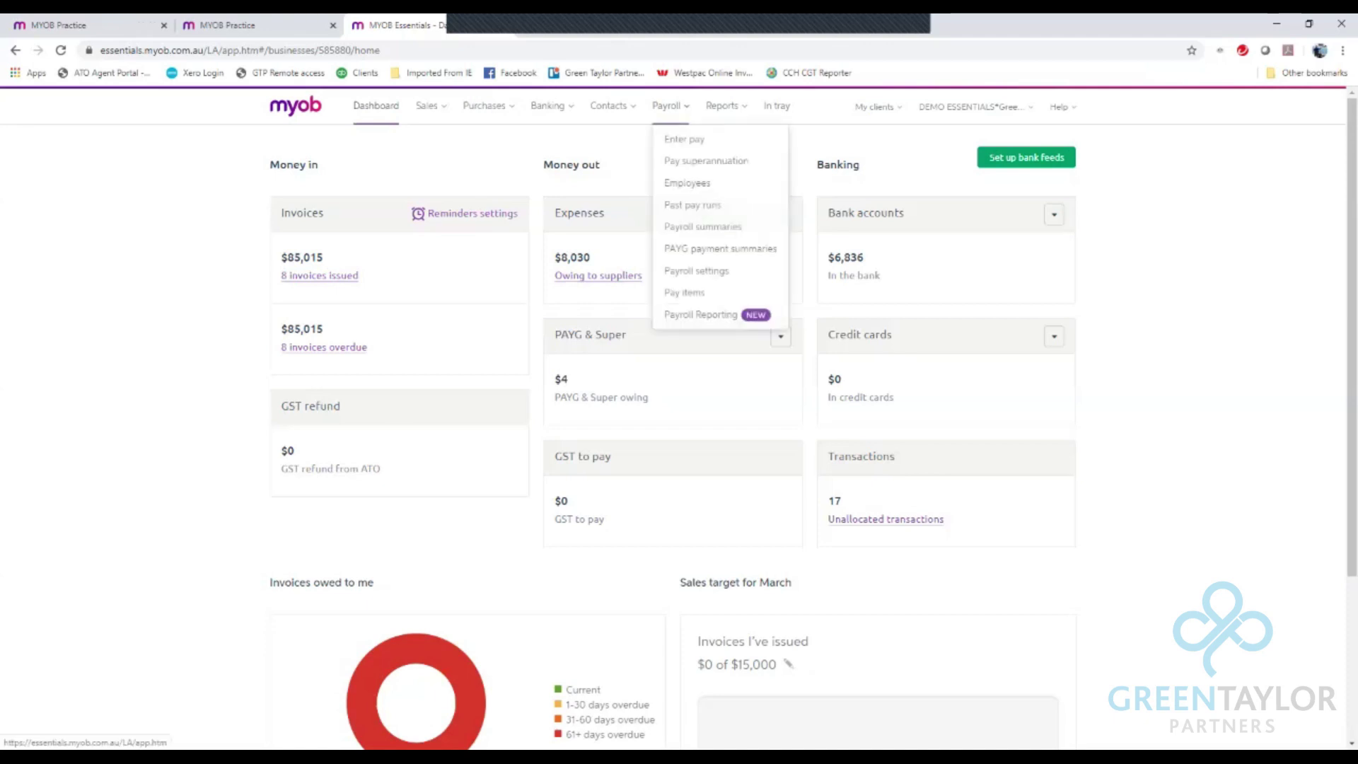
click(684, 292)
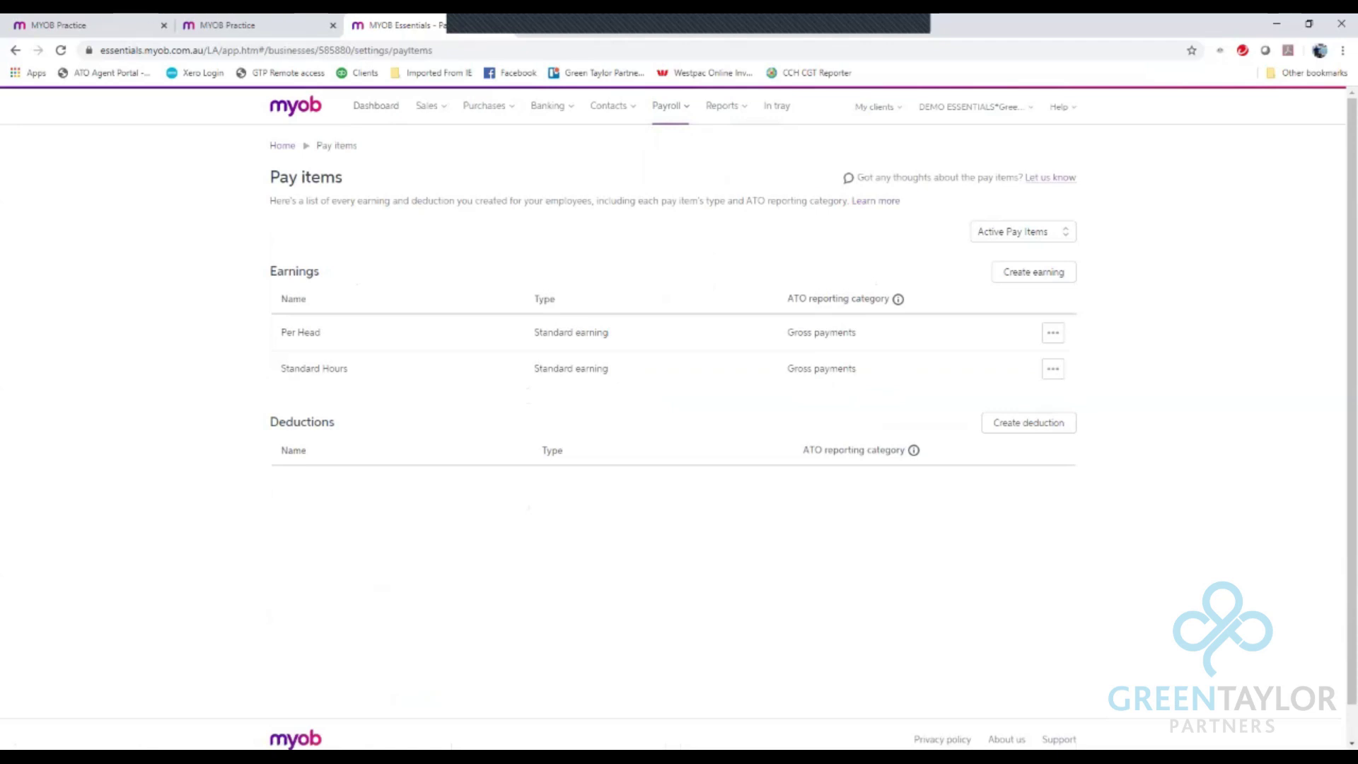
Start a new earning named 'JobKeeper Payment' with 'JobKeeper Payment' as its payslip name.
click(1033, 272)
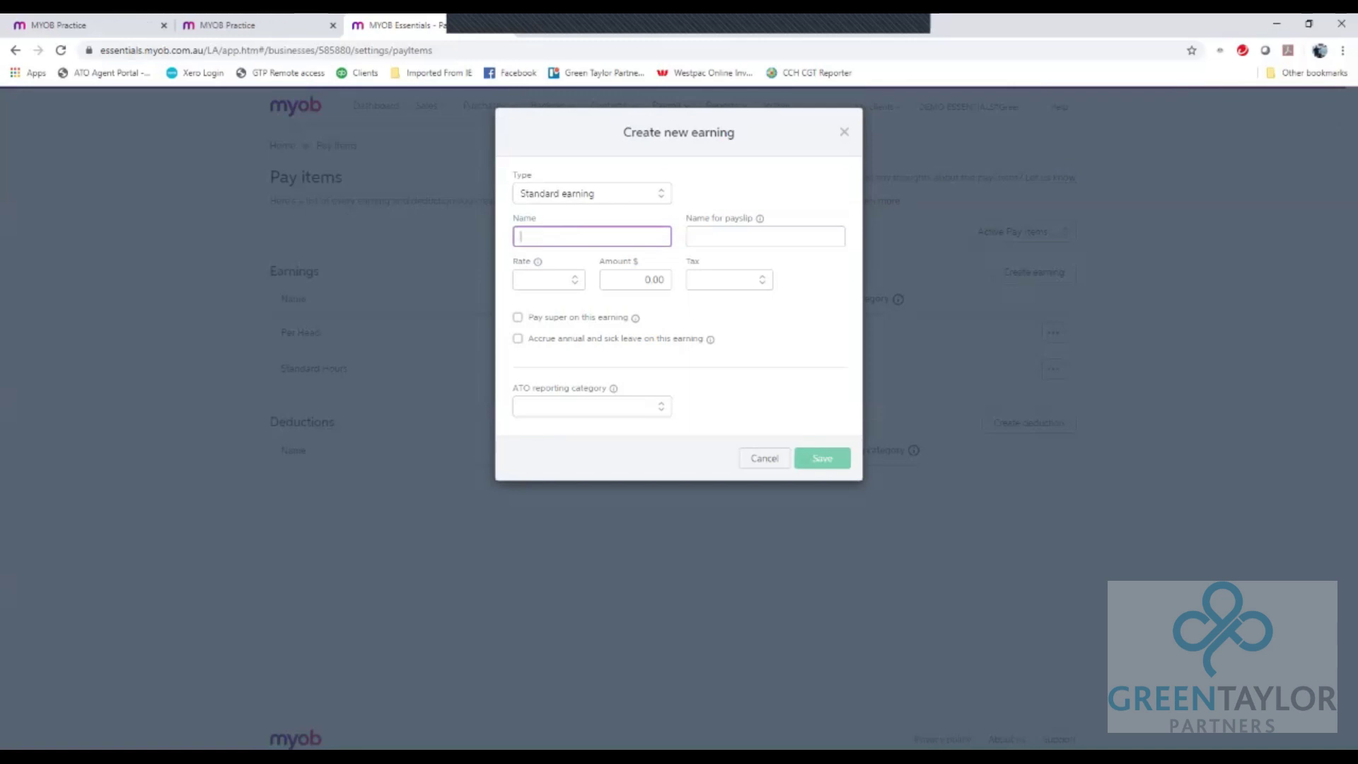
key(Down)
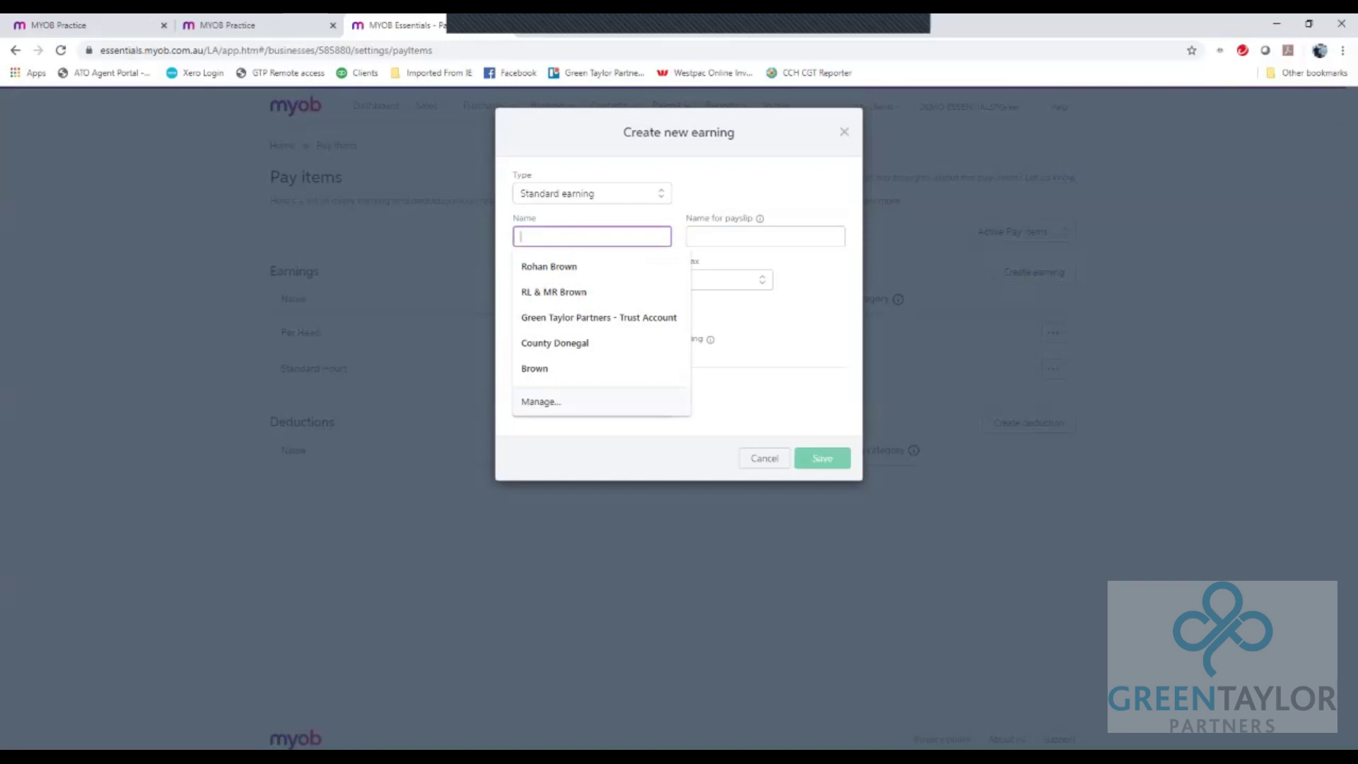
text(Job)
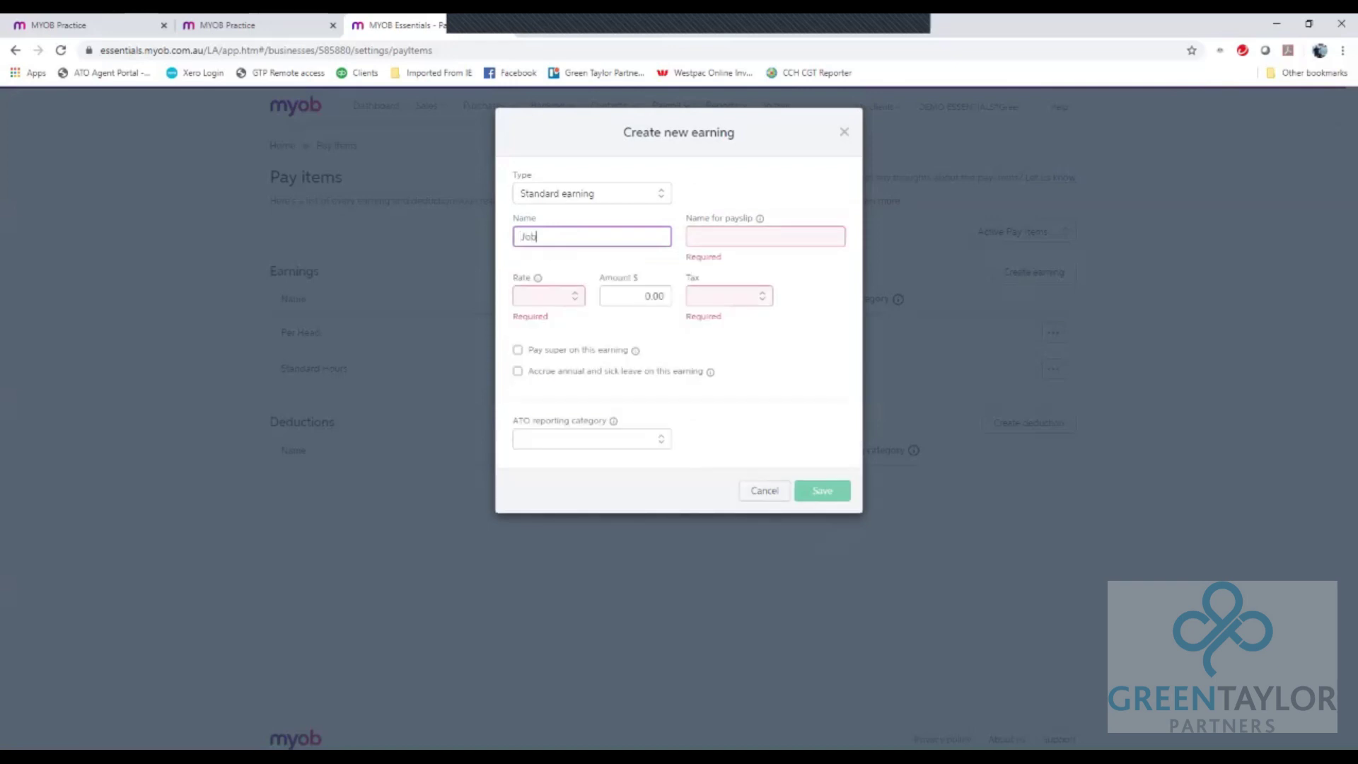
text(Keeper Payment)
key(Tab)
text(J)
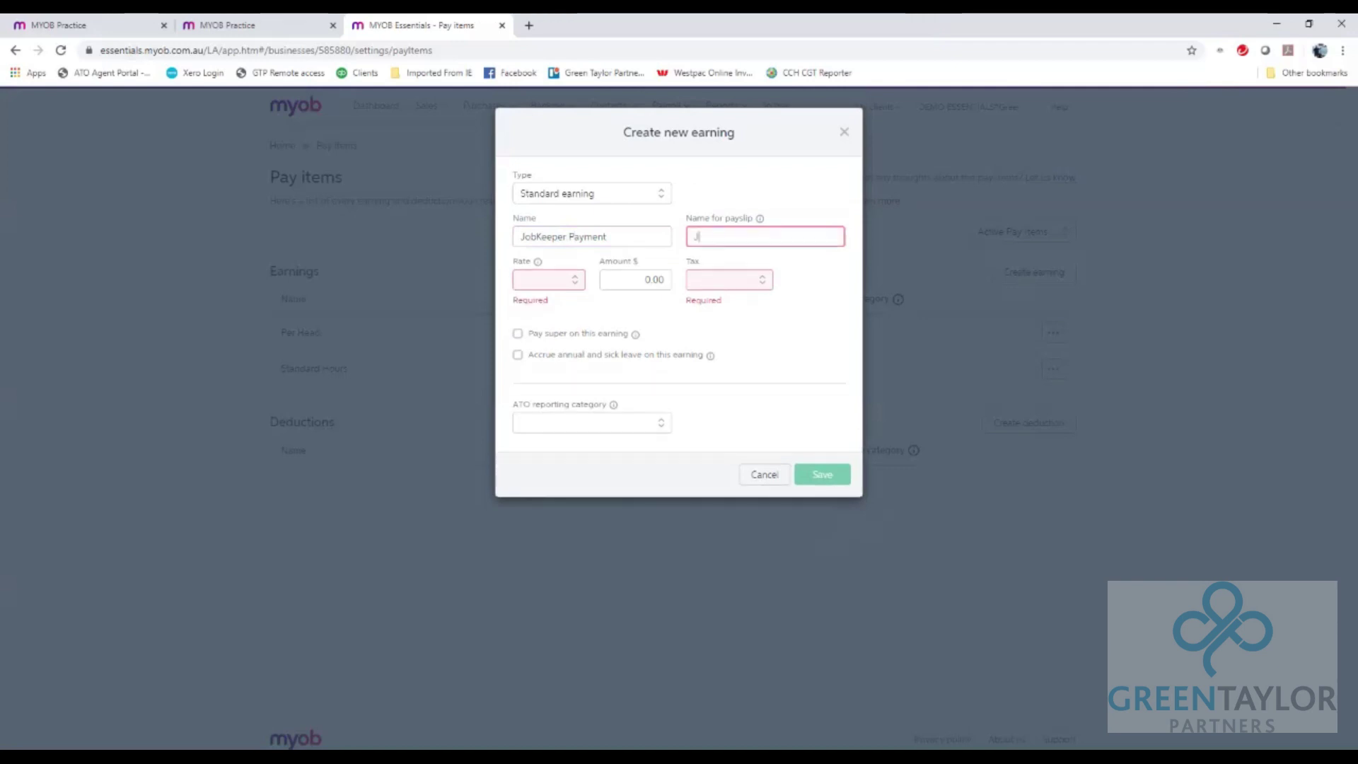
text(obKeeper P)
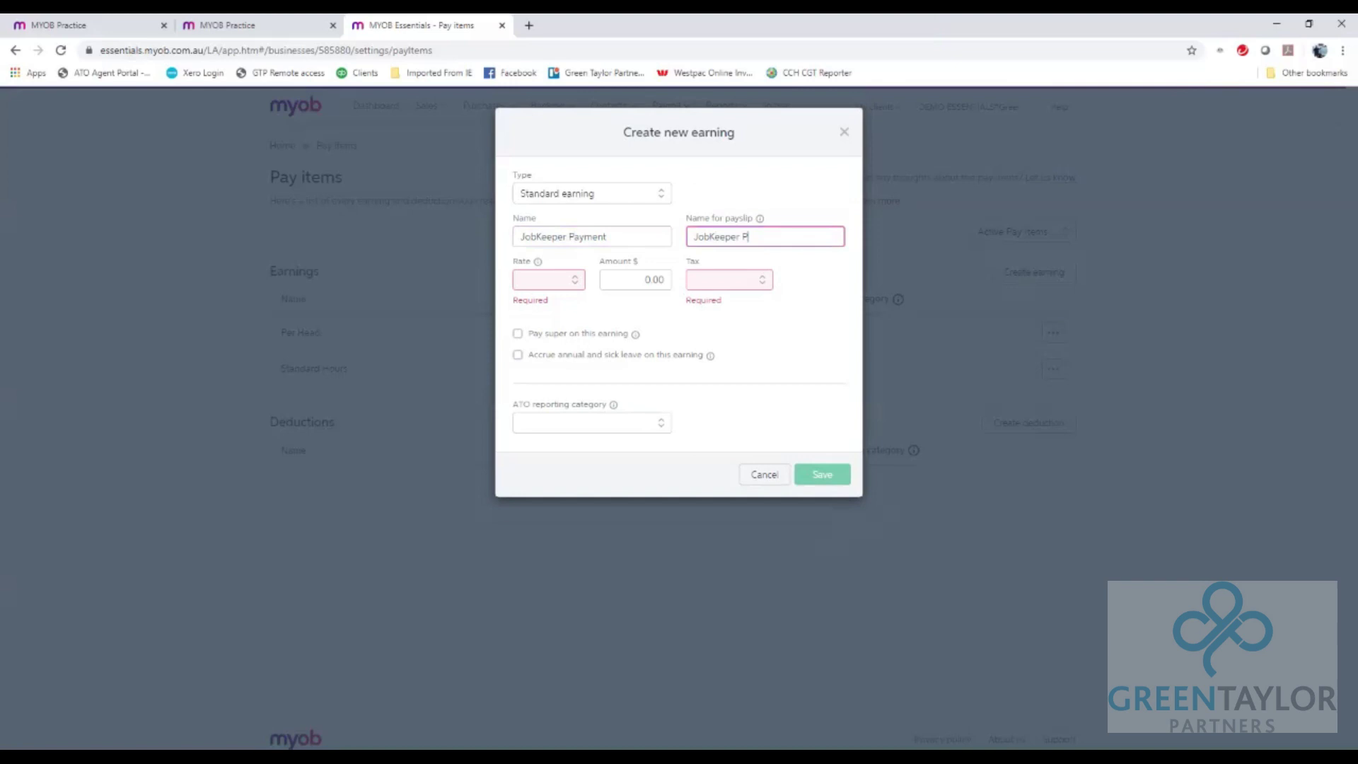
text(ayment)
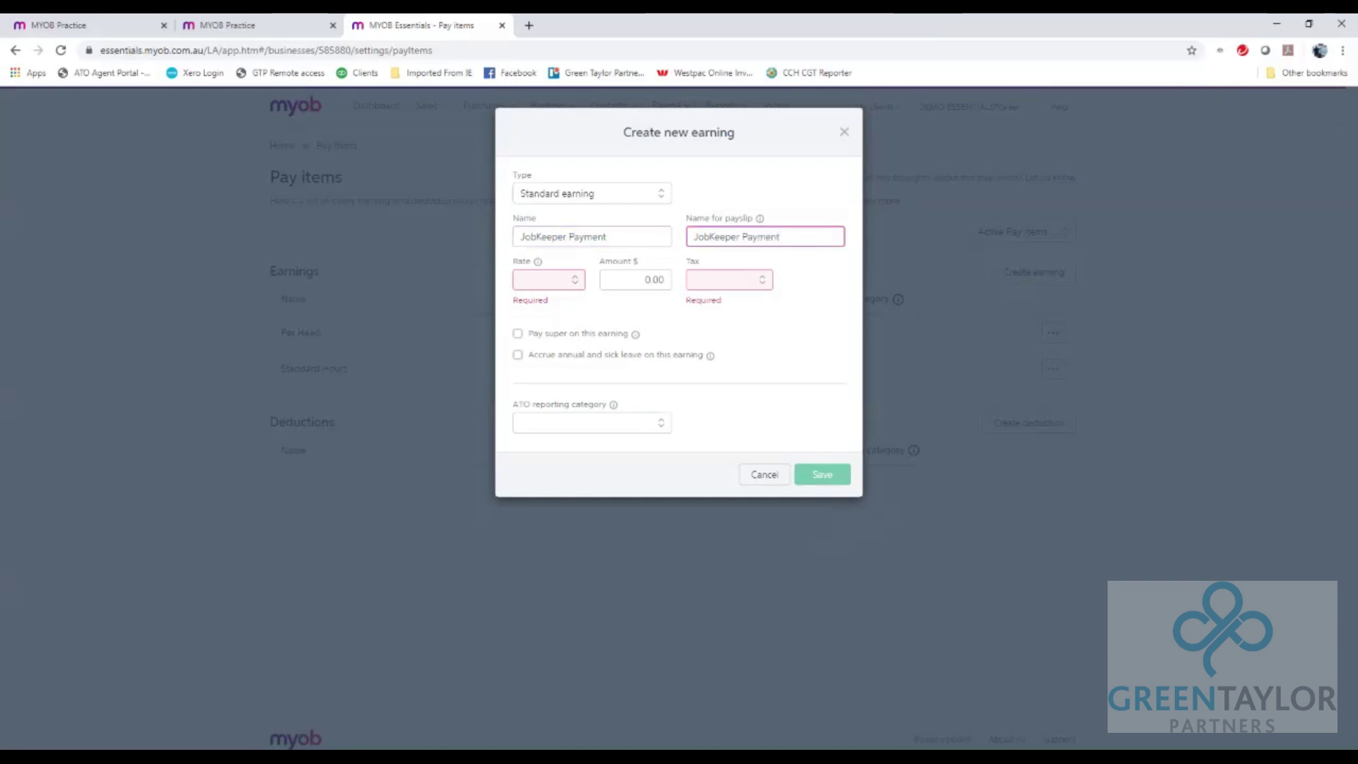
Set the earning's rate to a fixed amount of 1500.
click(549, 280)
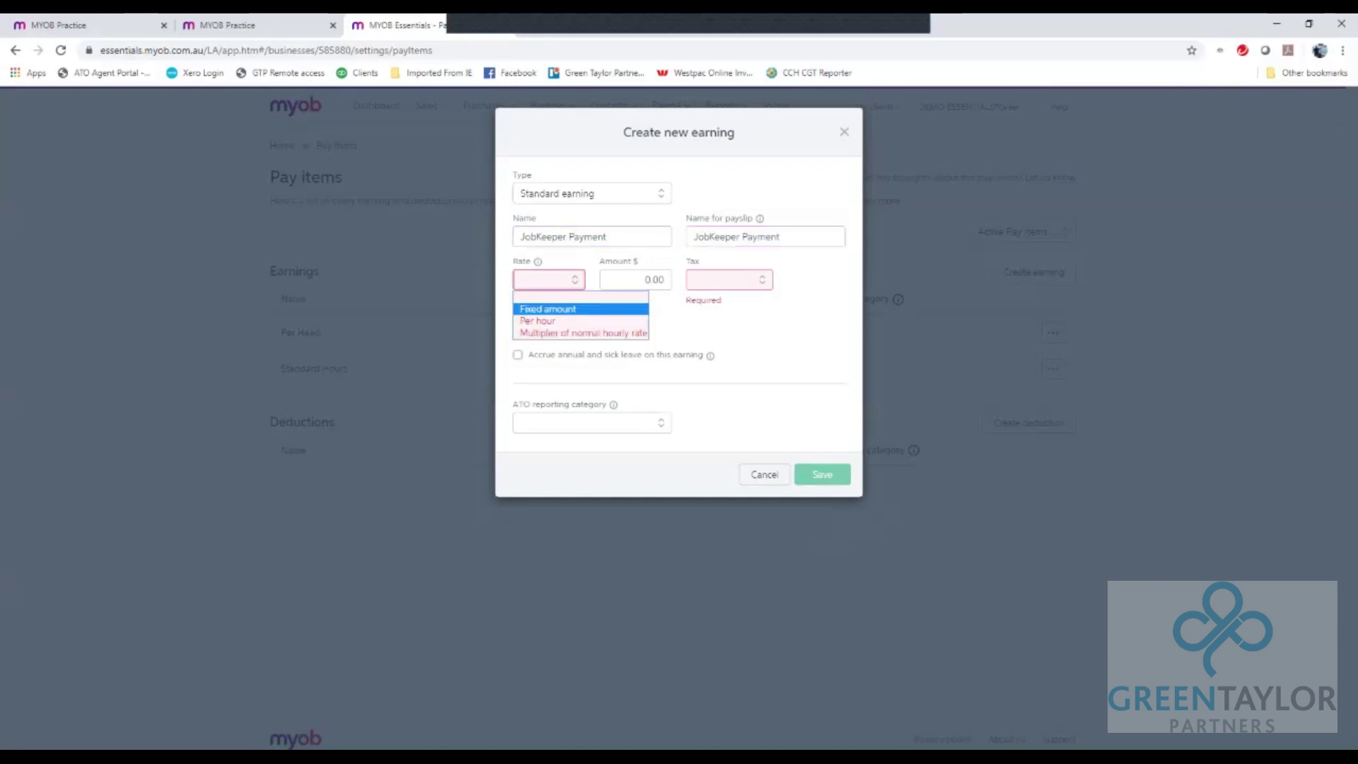
key(Return)
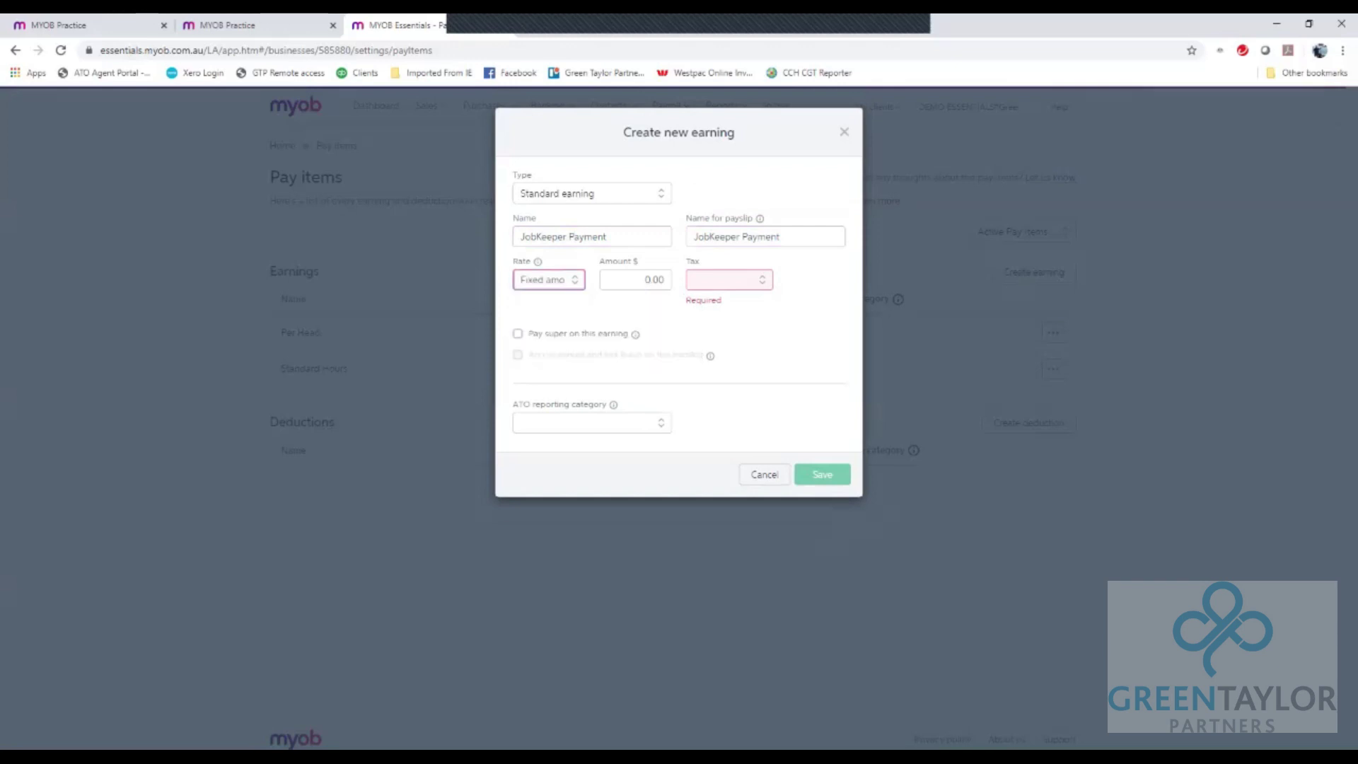
key(Tab)
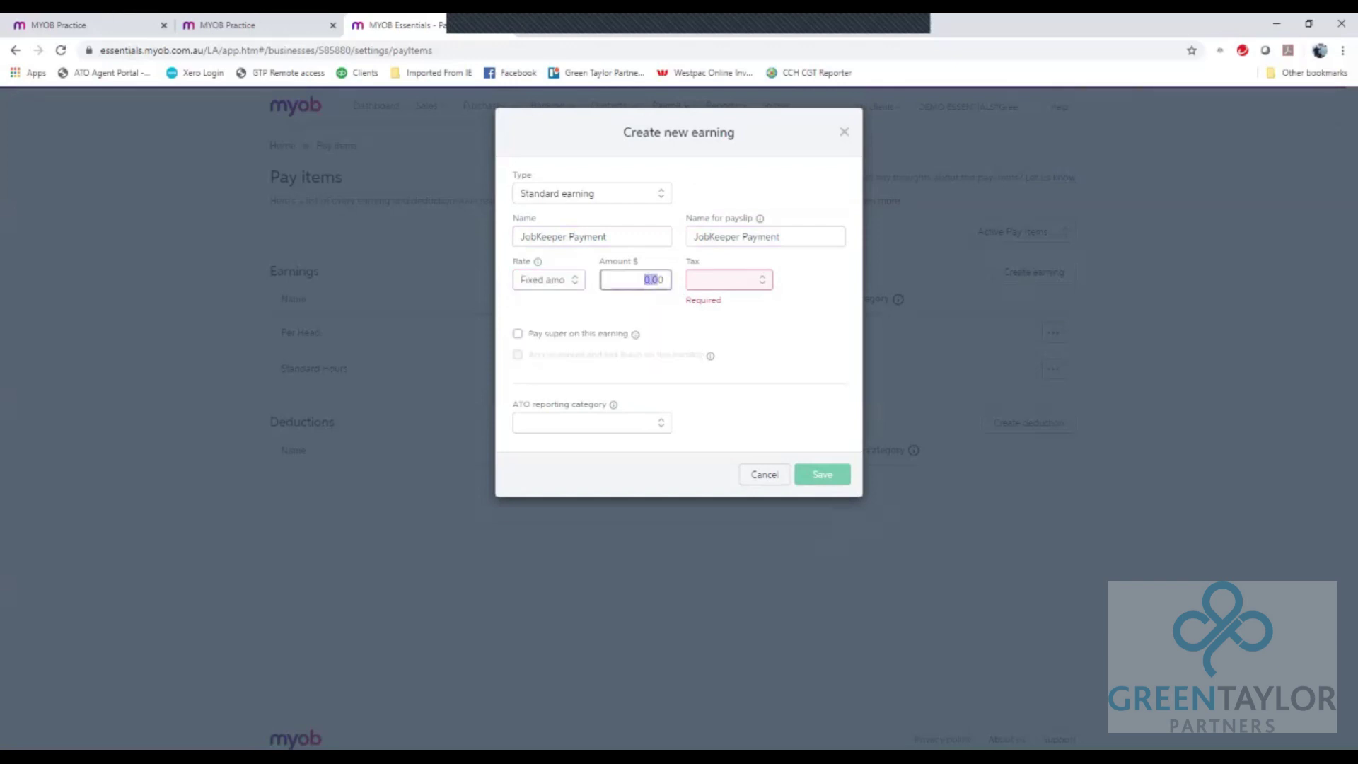
text(750)
key(BackSpace)
key(BackSpace)
key(BackSpace)
text(1500)
Make JobKeeper Payment taxable, report it under Gross payments, and save the earning.
click(728, 280)
click(714, 297)
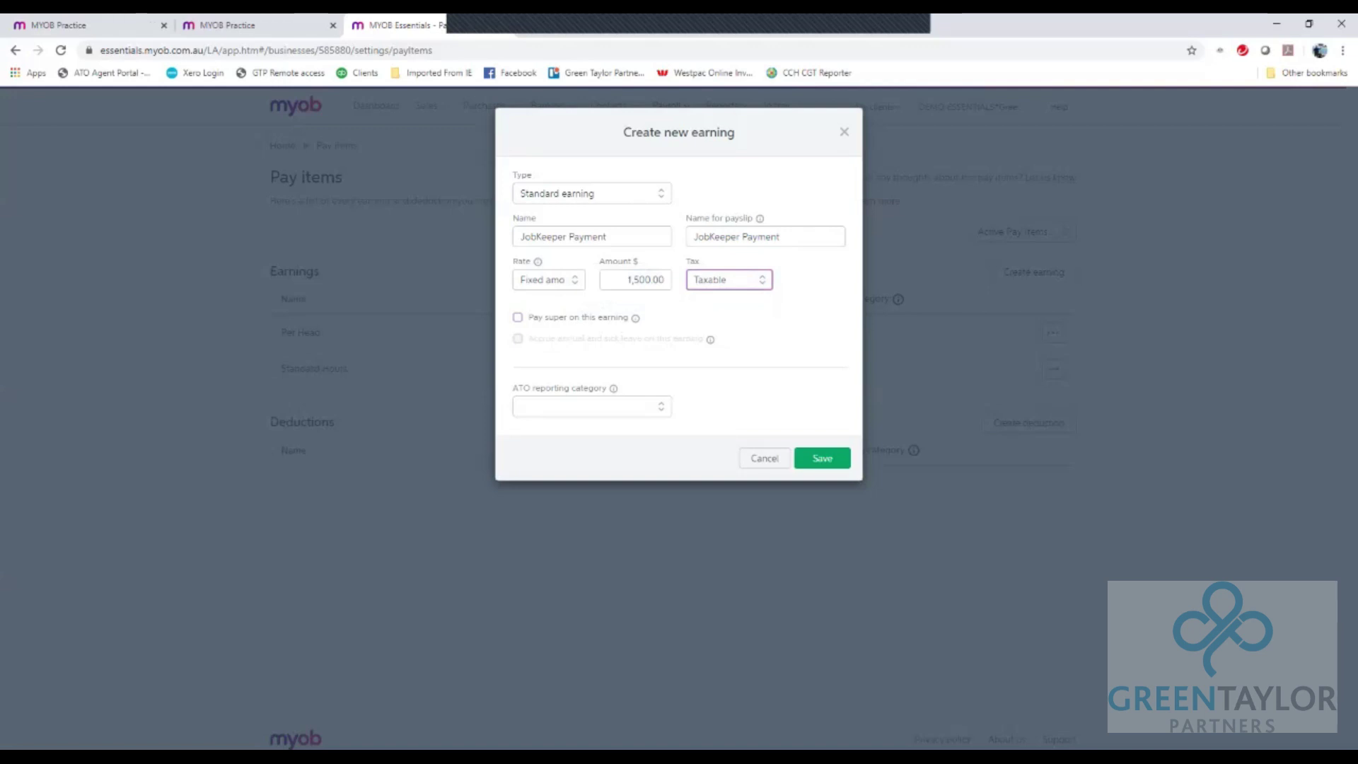
click(592, 406)
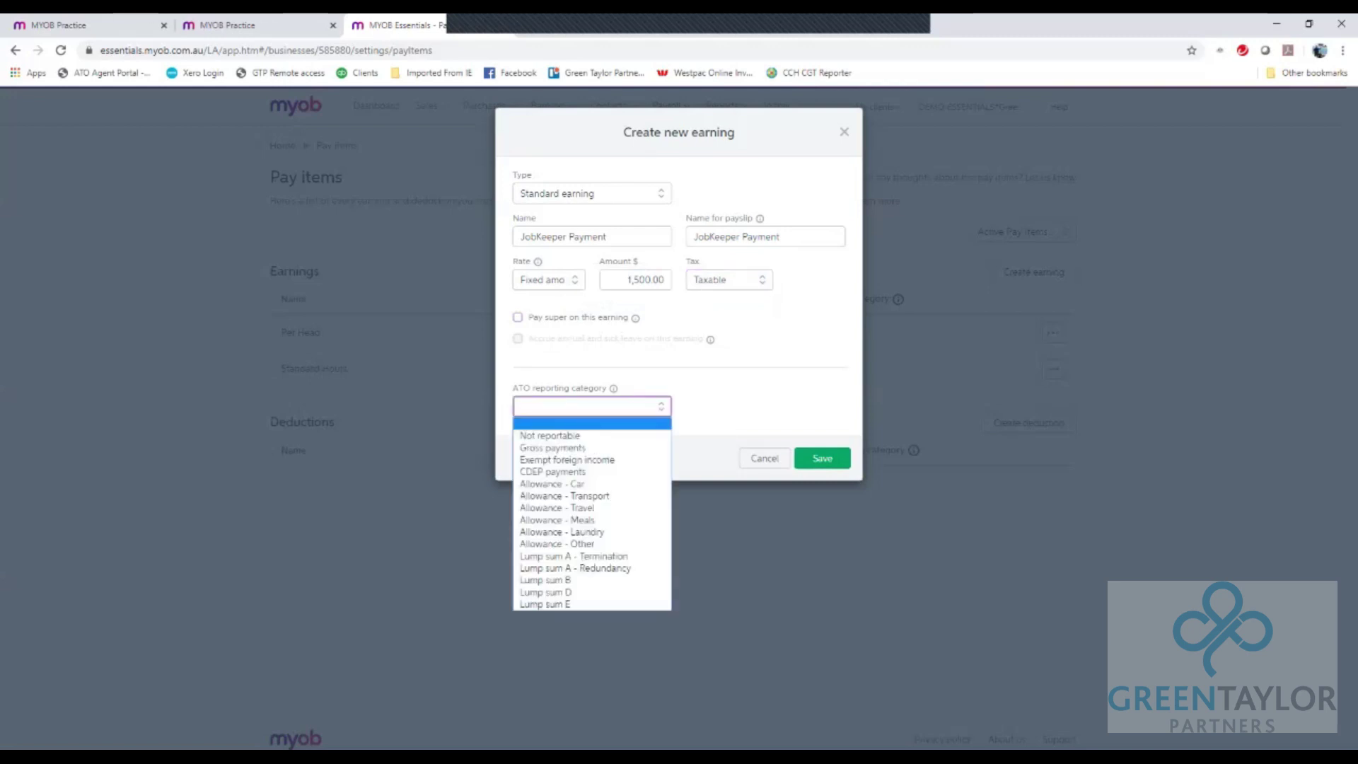
key(Return)
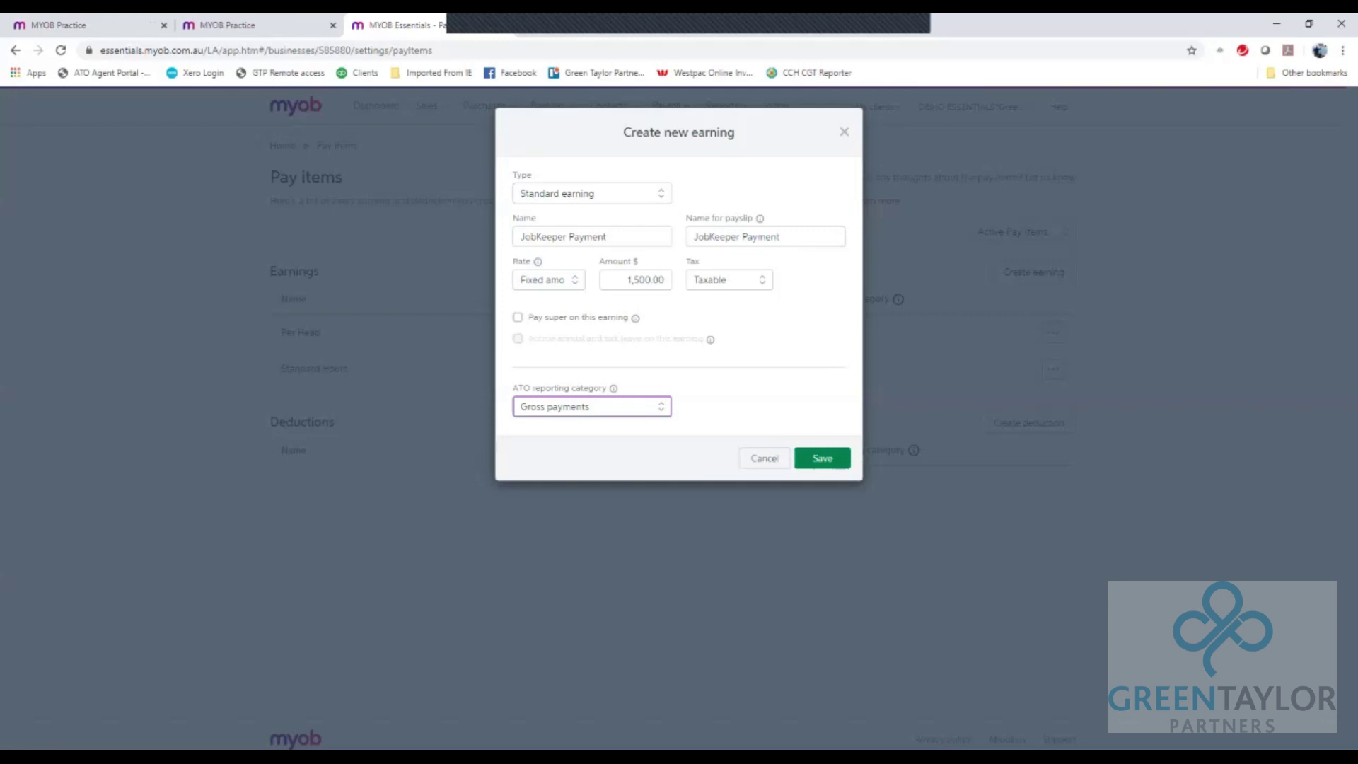
click(822, 459)
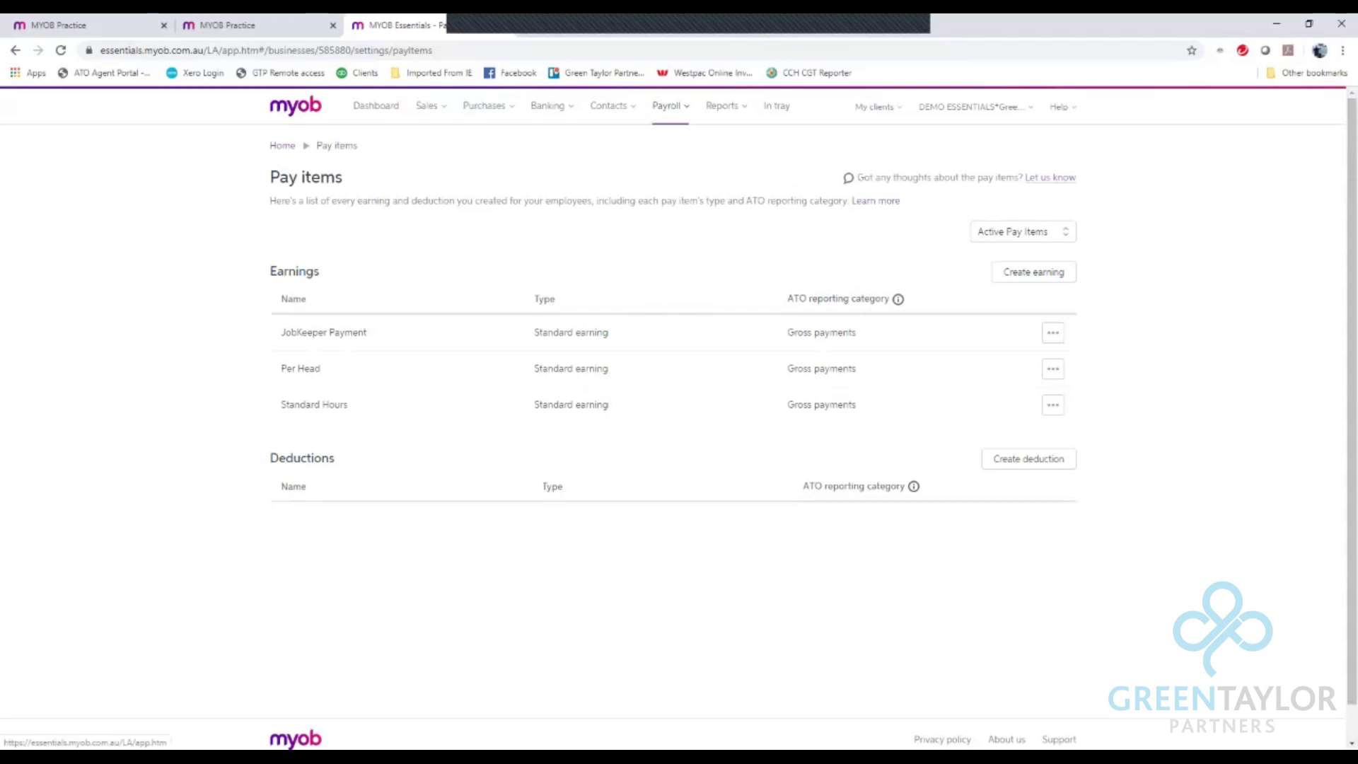
Go to the Payroll Employees list to reach the employee's record.
click(666, 105)
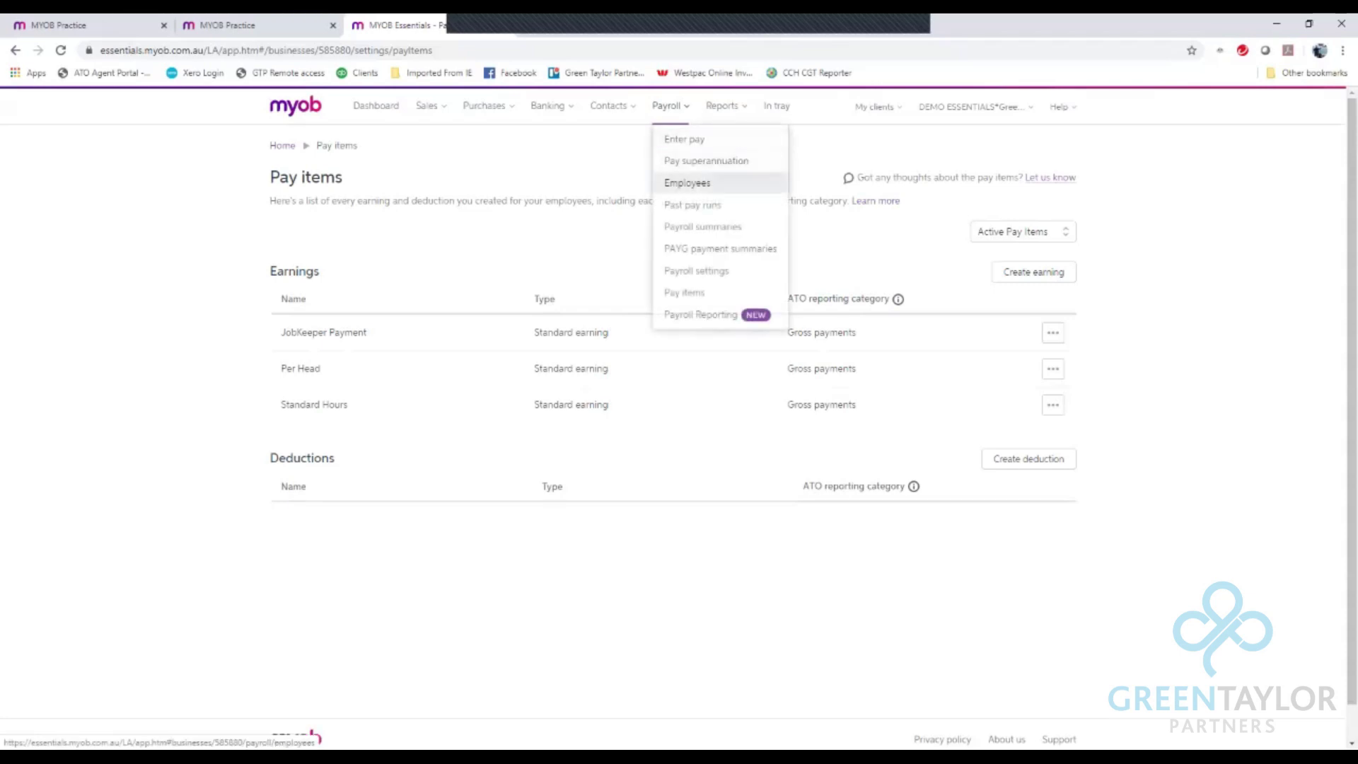
click(687, 183)
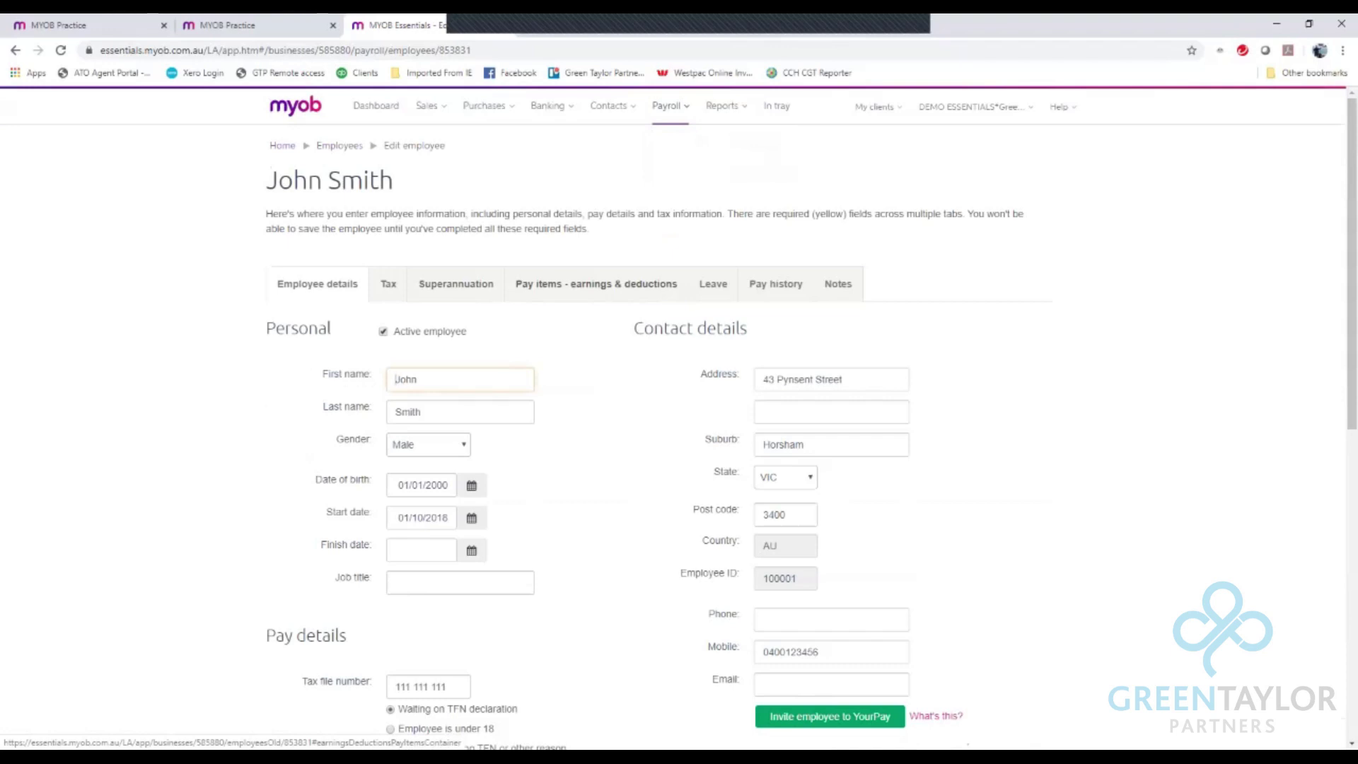
Add the JobKeeper Payment earning to the employee's earnings and deductions.
click(596, 284)
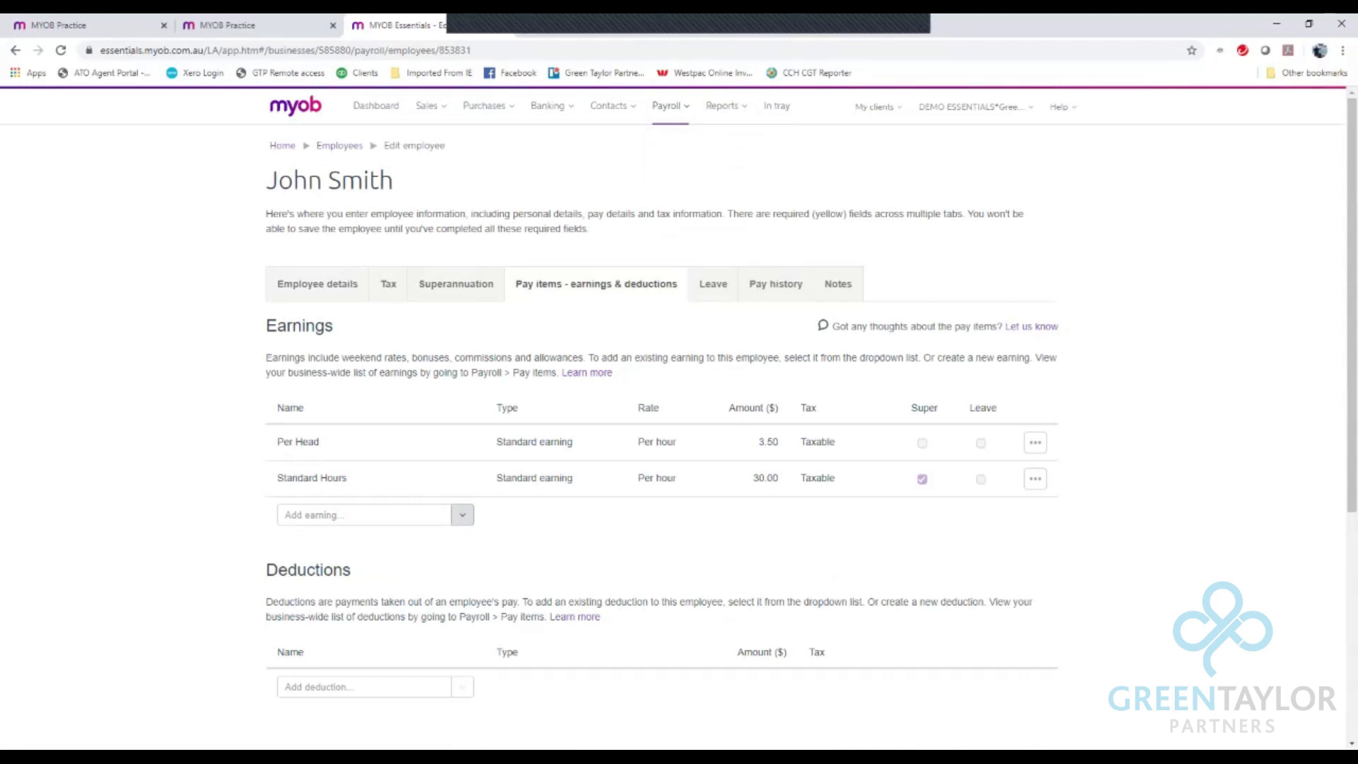
click(462, 514)
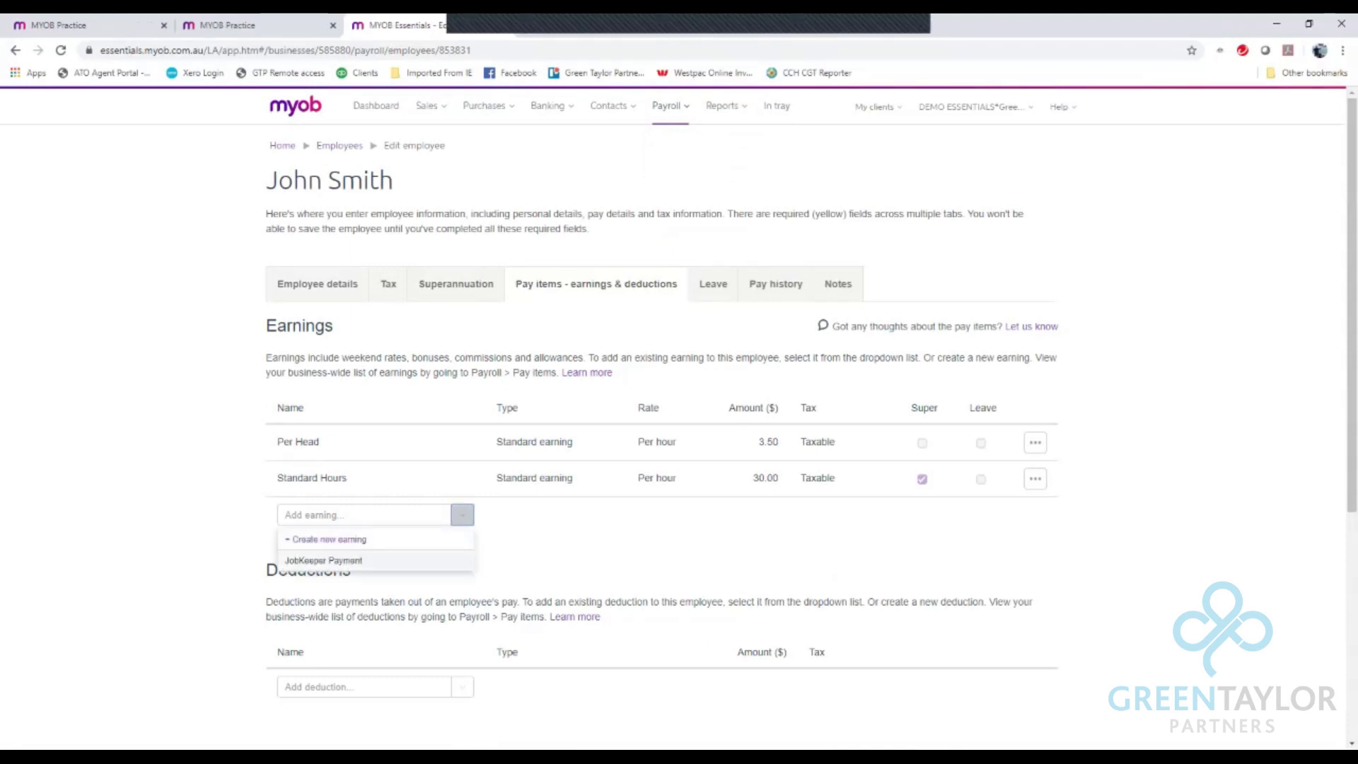
key(Return)
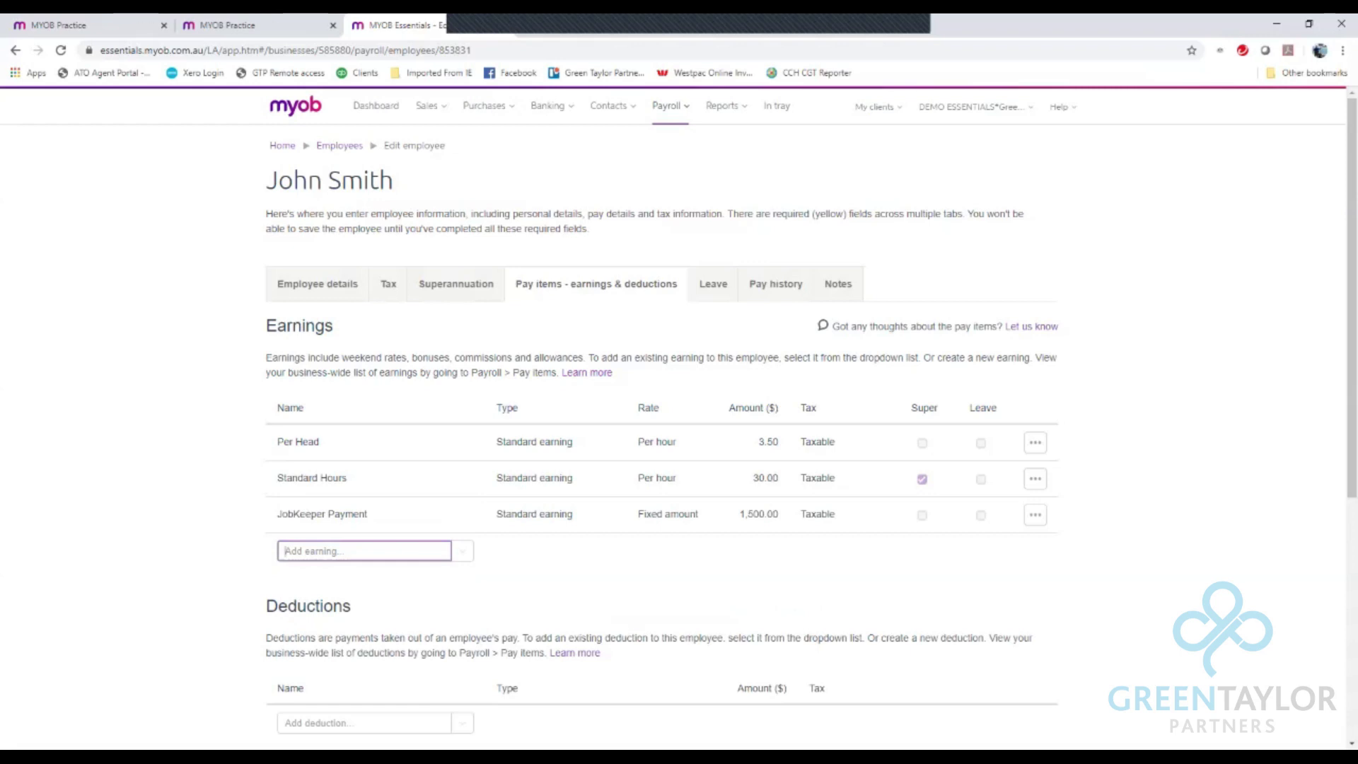
scroll(679, 410, down, 4)
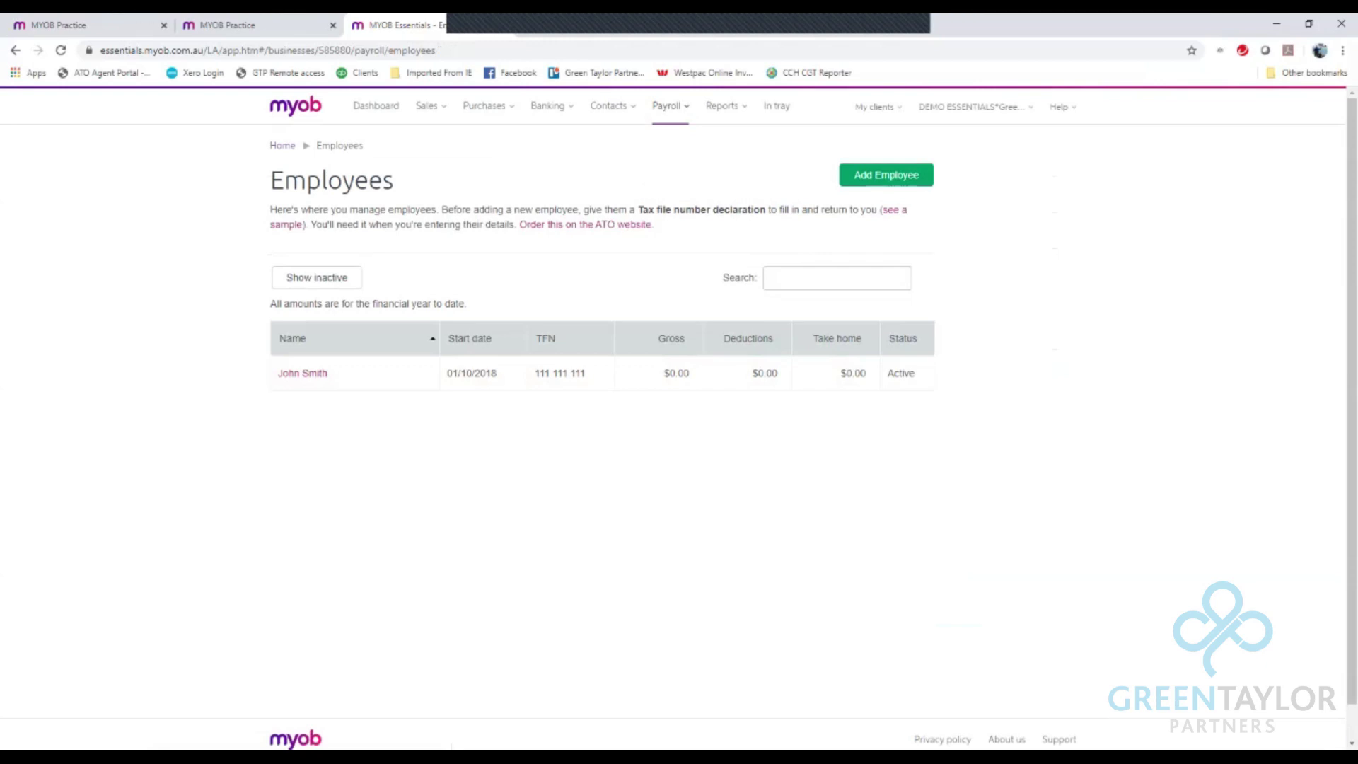
Go back to the Dashboard and open the Pay centre through Payroll's Enter pay.
click(376, 105)
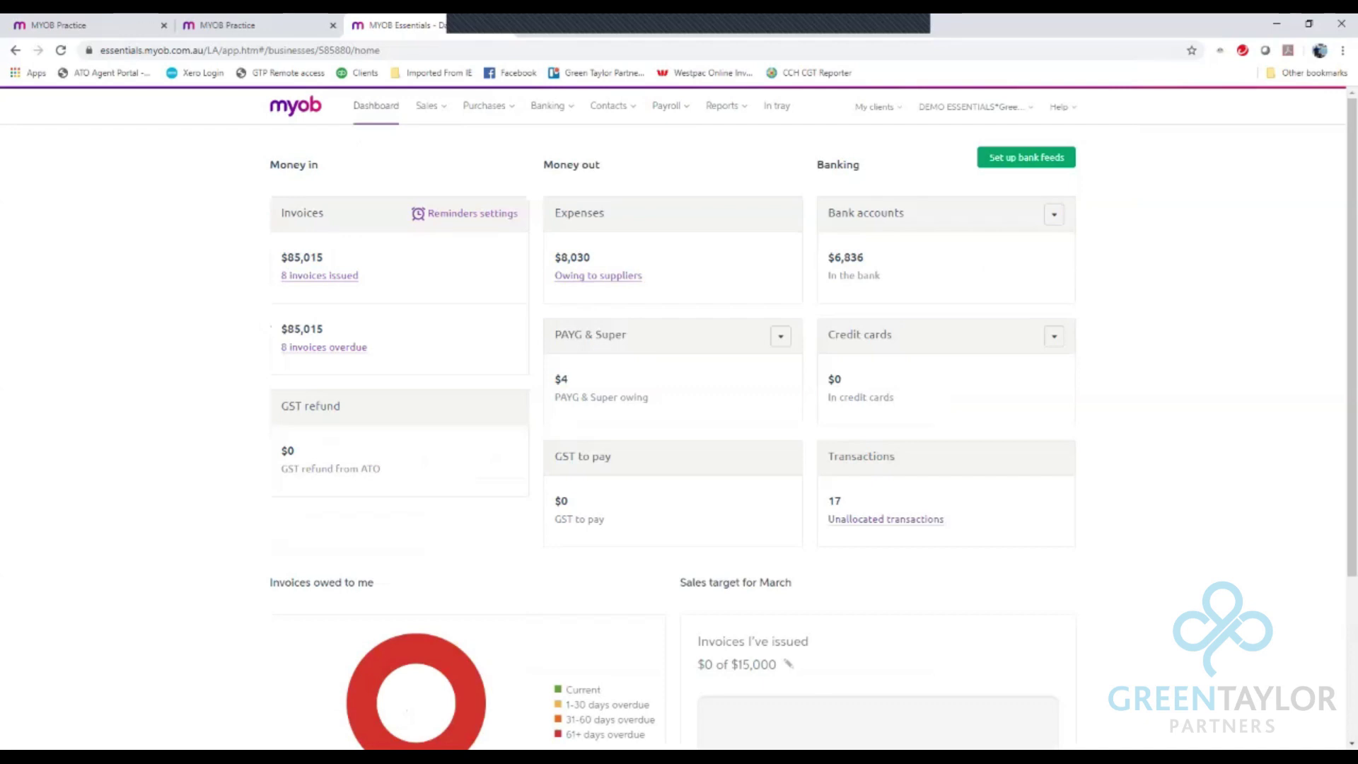
mouse_move(666, 106)
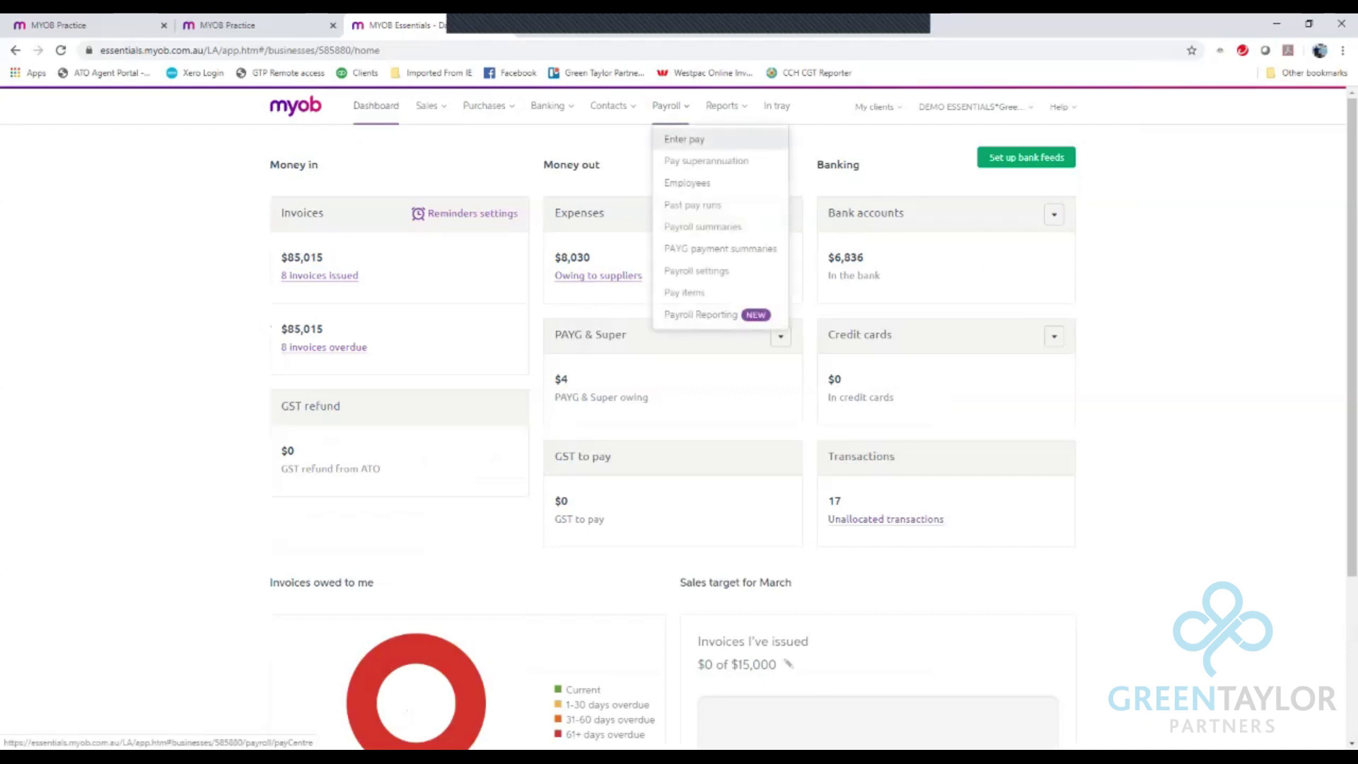
click(684, 139)
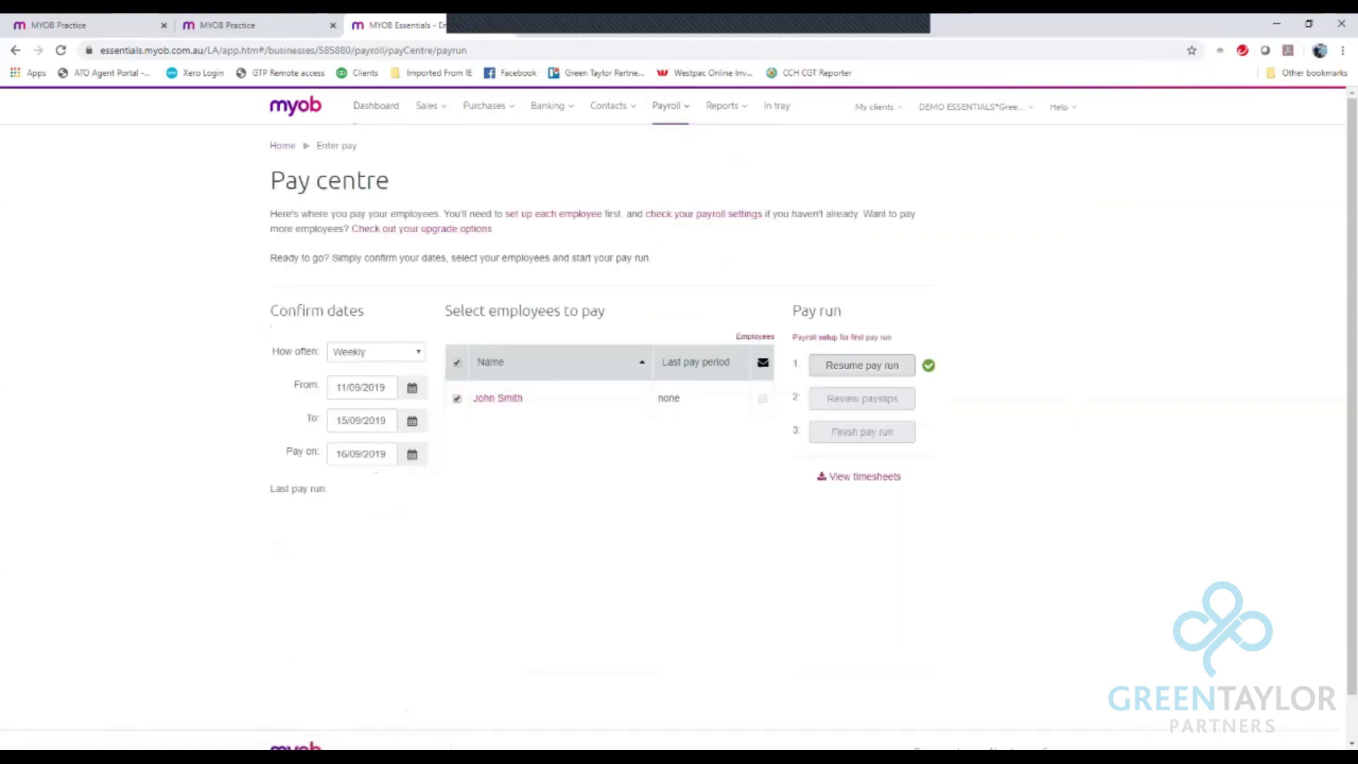
Resume the employee's pay run, check JobKeeper 1,500.00 brings gross to 2,500.00, and save.
click(861, 365)
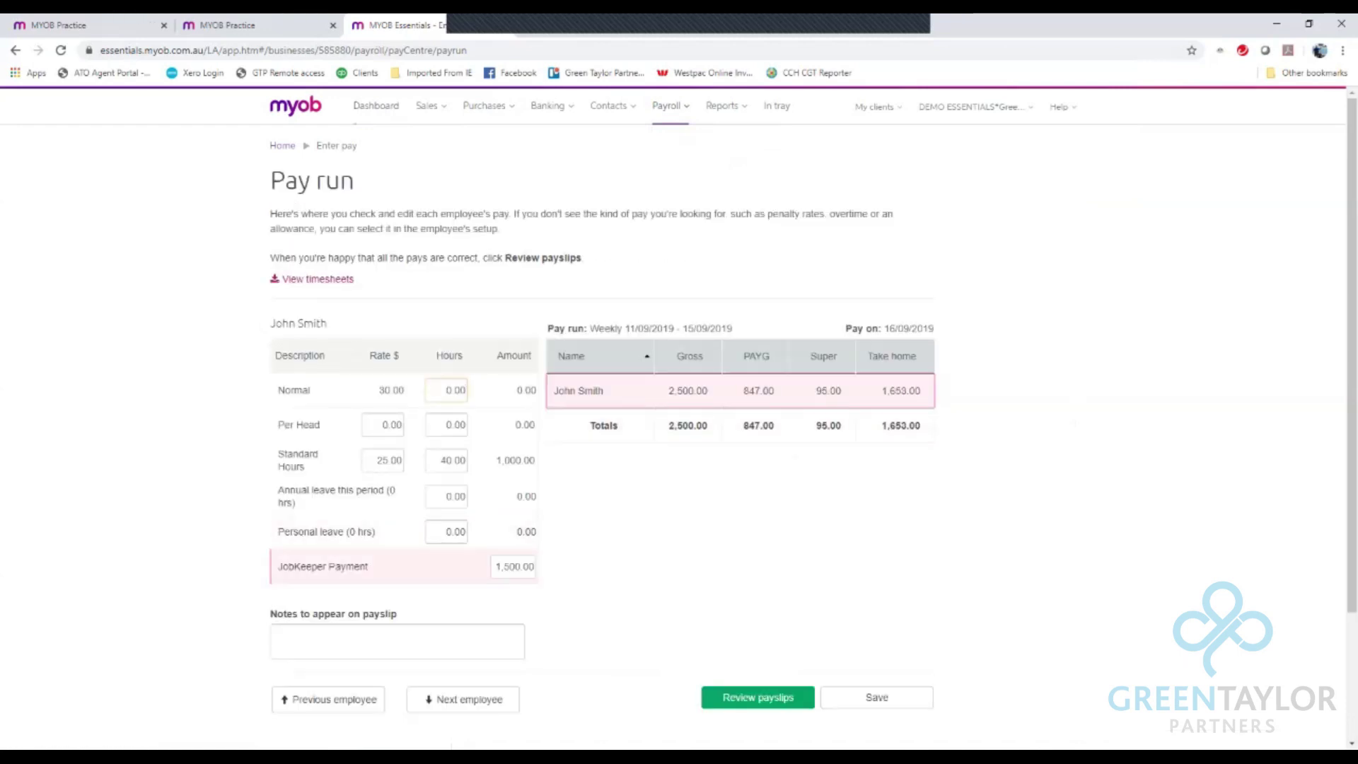
click(465, 390)
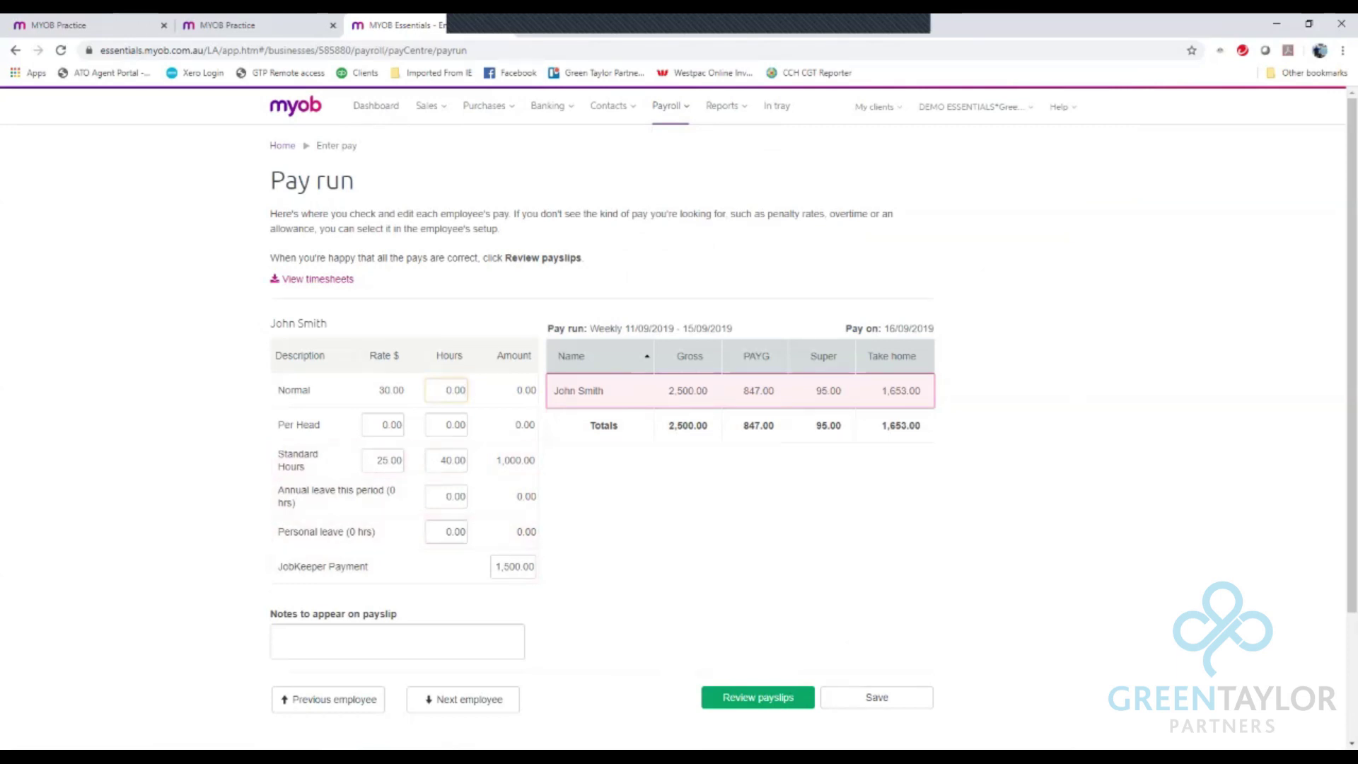
click(876, 697)
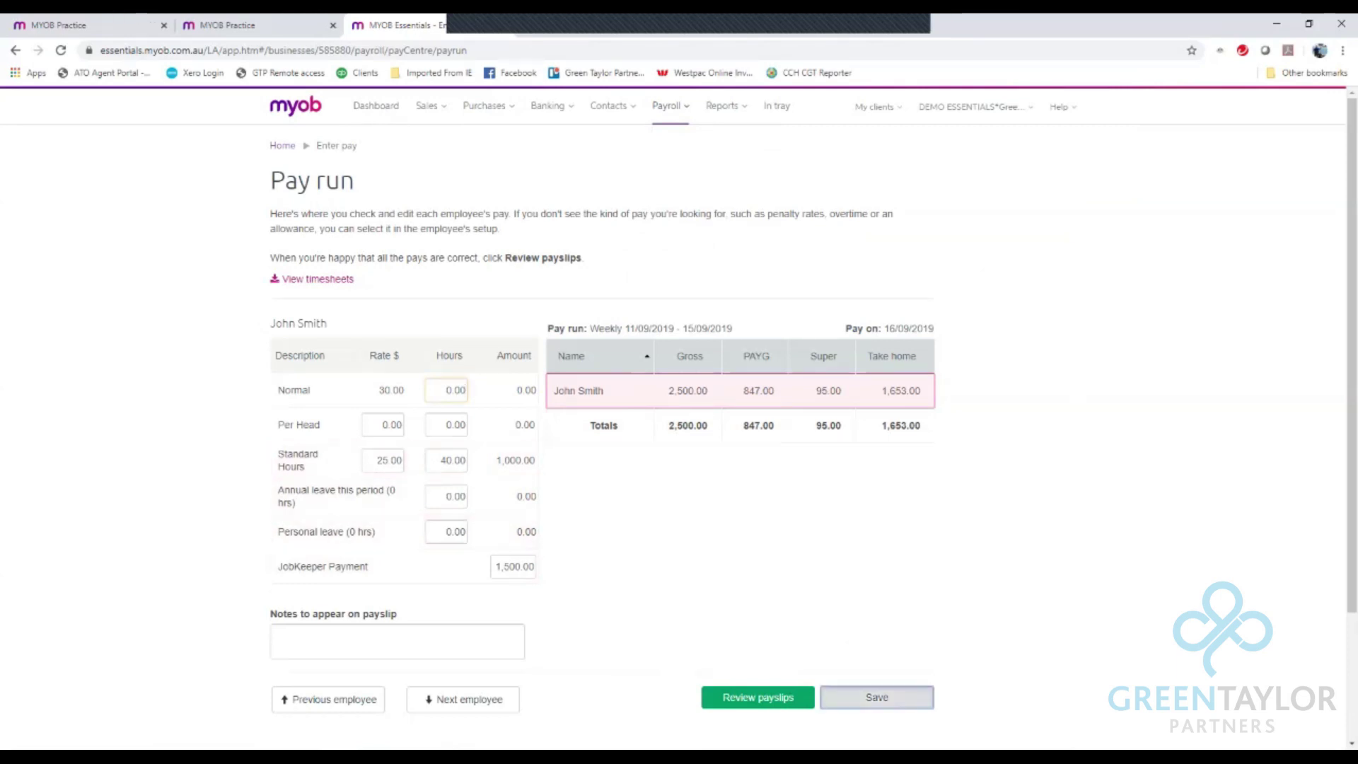